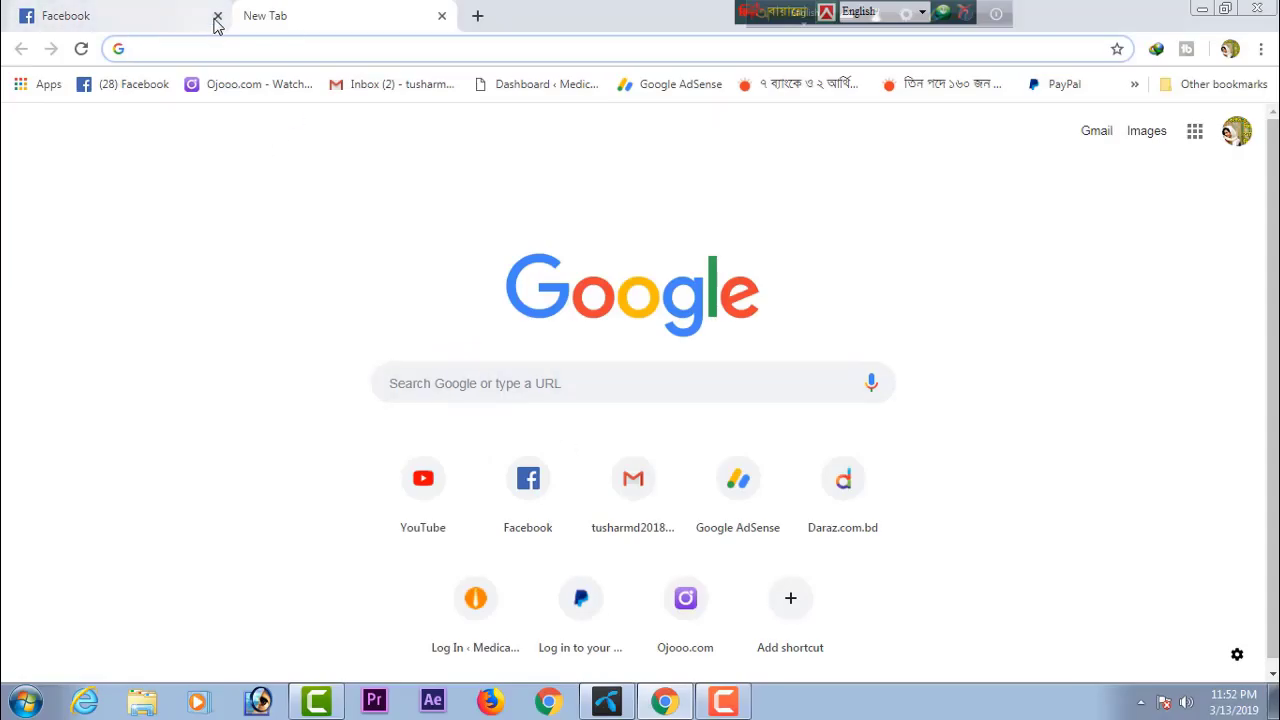
Close the Facebook page, search Google for FL Studio, and open Image-Line's official FL Studio page
left_click(216, 16)
left_click(520, 381)
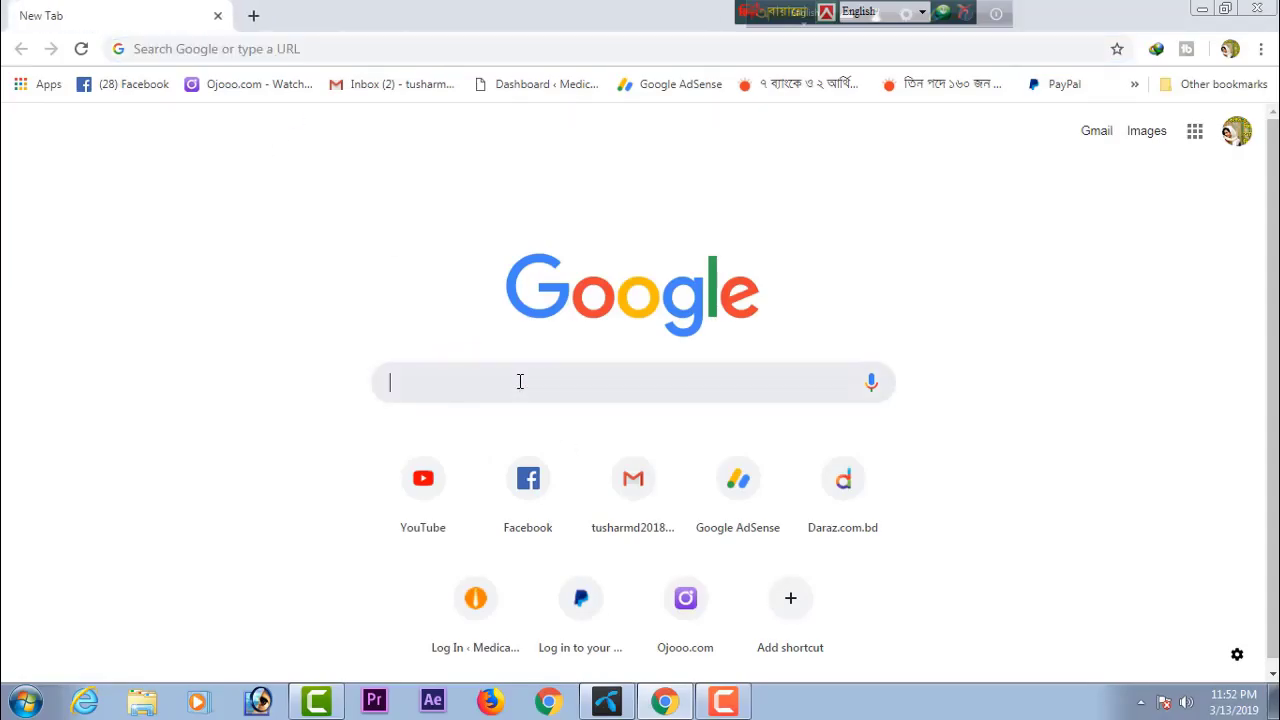
type("fl")
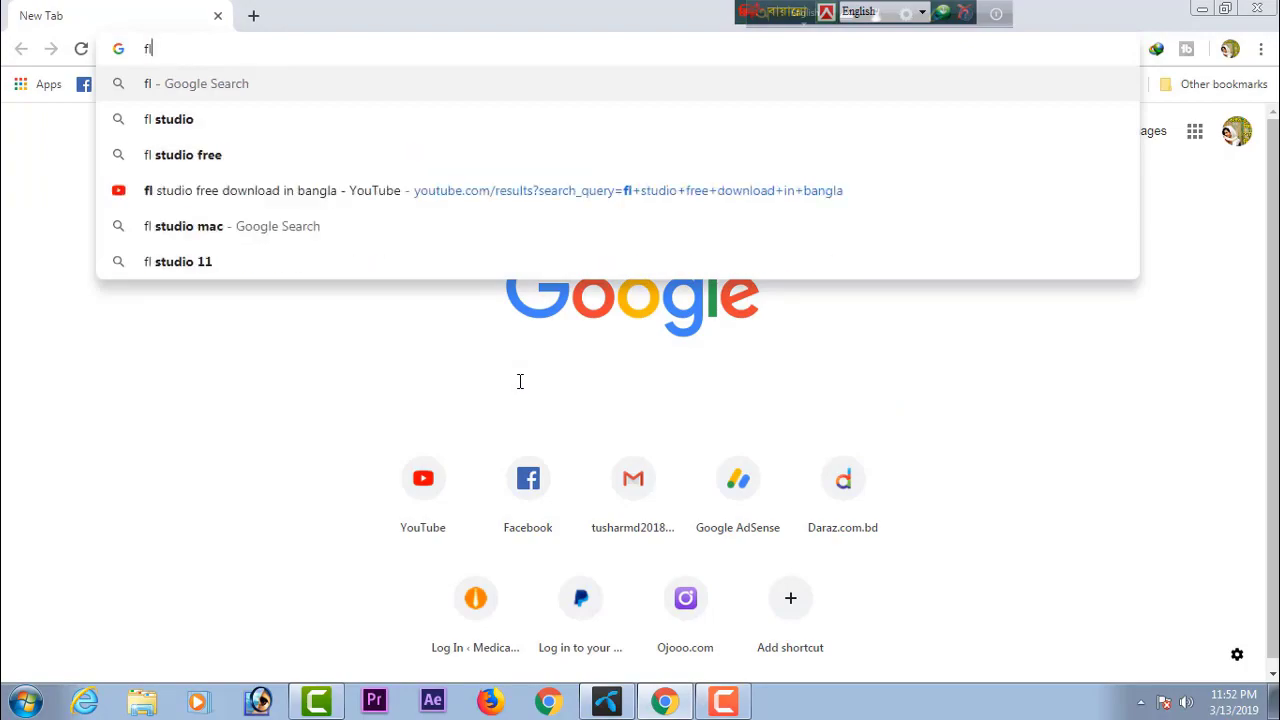
left_click(157, 127)
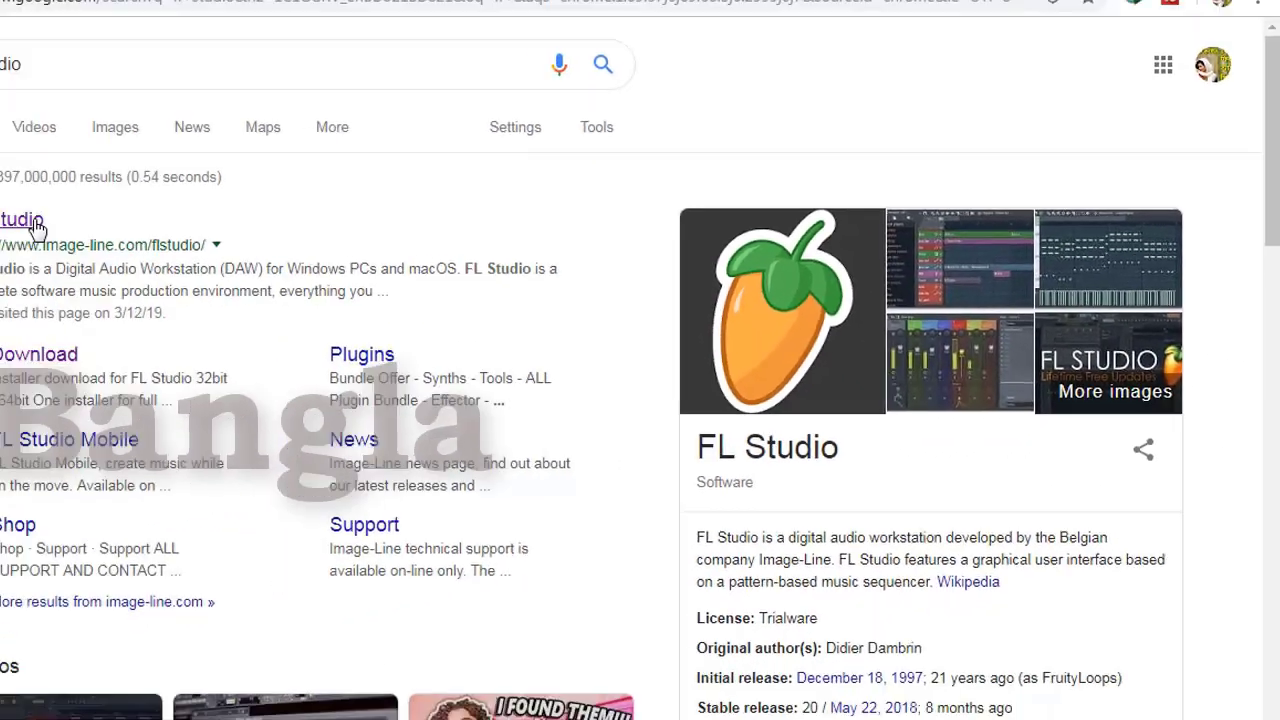
left_click(222, 243)
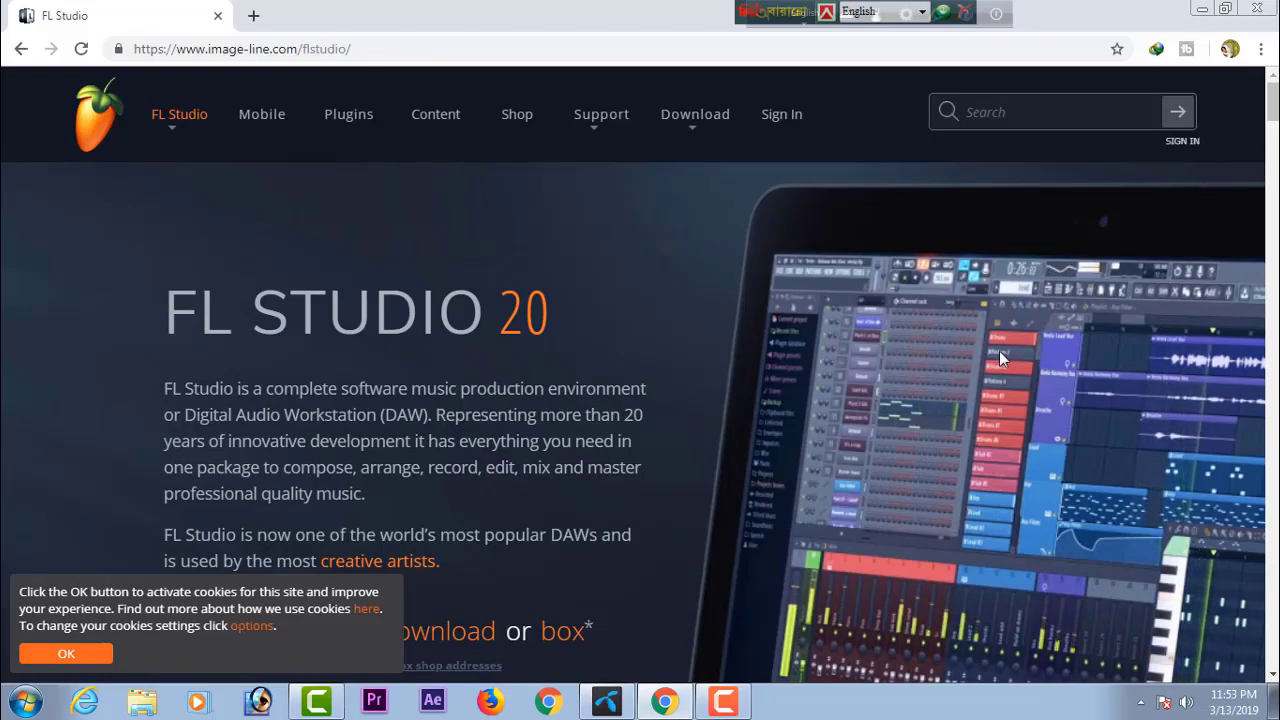
Look over the FL Studio product page and open its trial download page
scroll(451, 348, "down", 8)
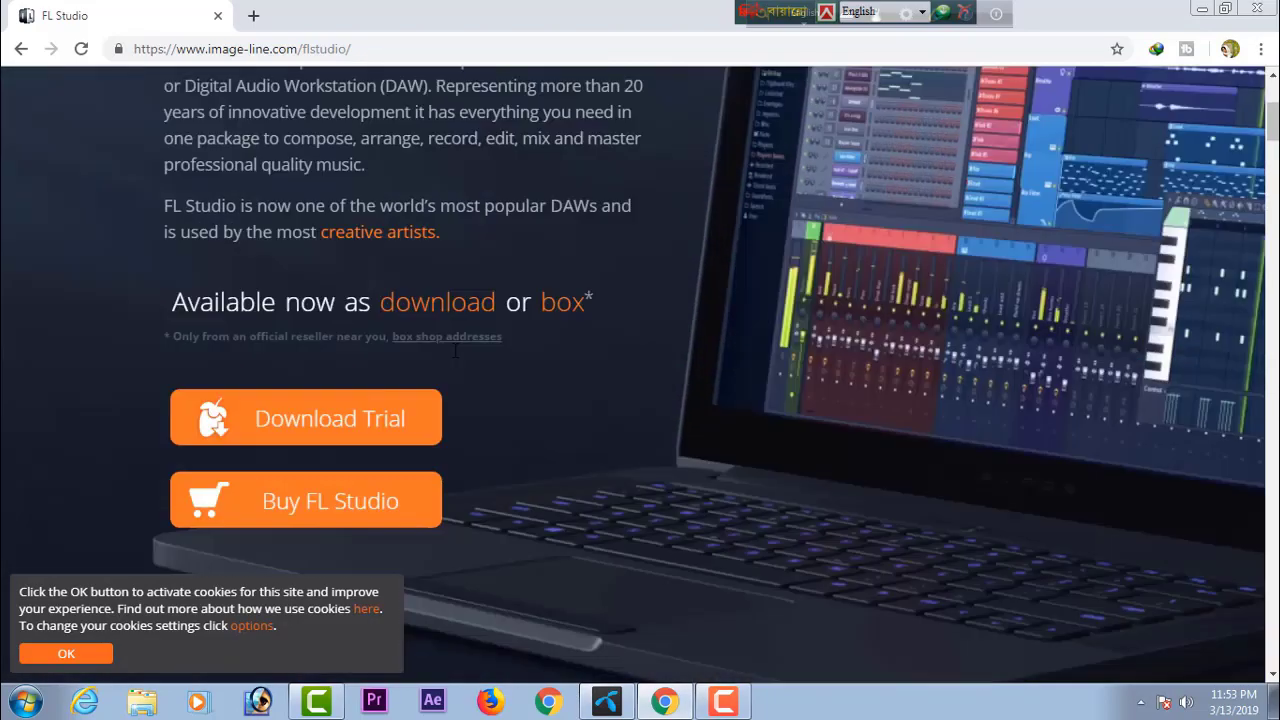
scroll(451, 348, "up", 5)
scroll(451, 348, "down", 10)
scroll(447, 357, "down", 20)
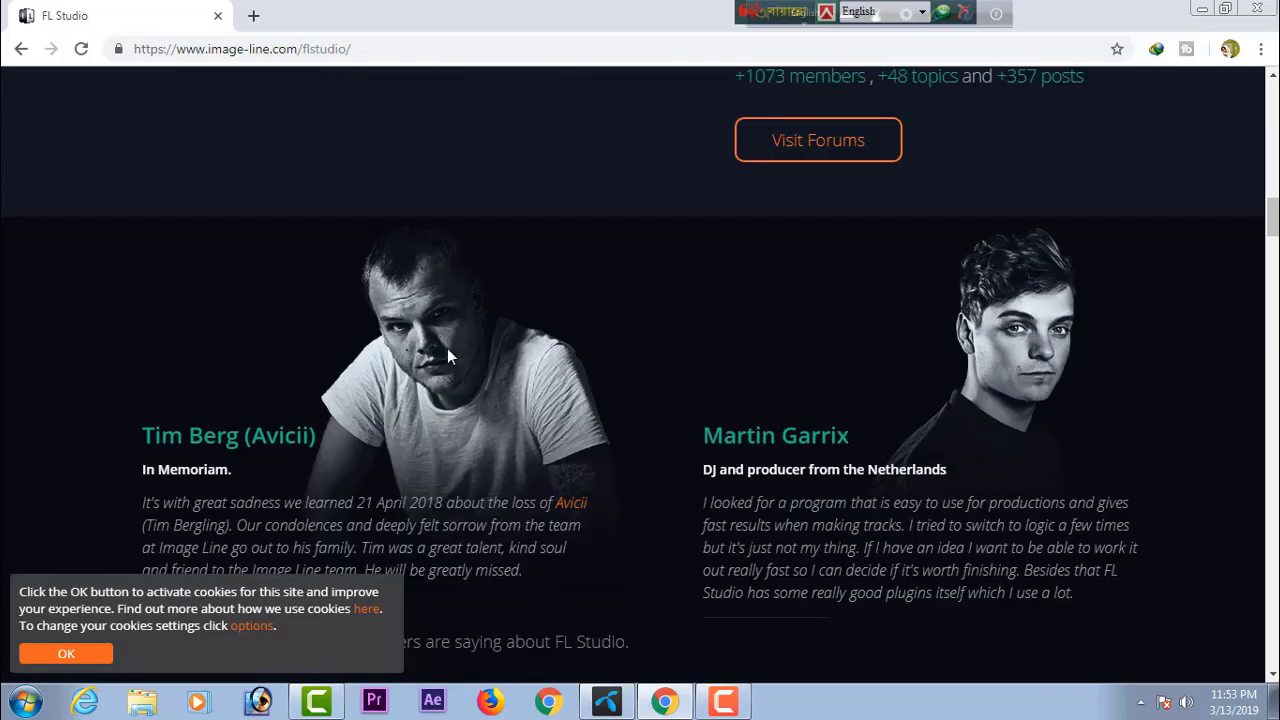
scroll(447, 357, "down", 4)
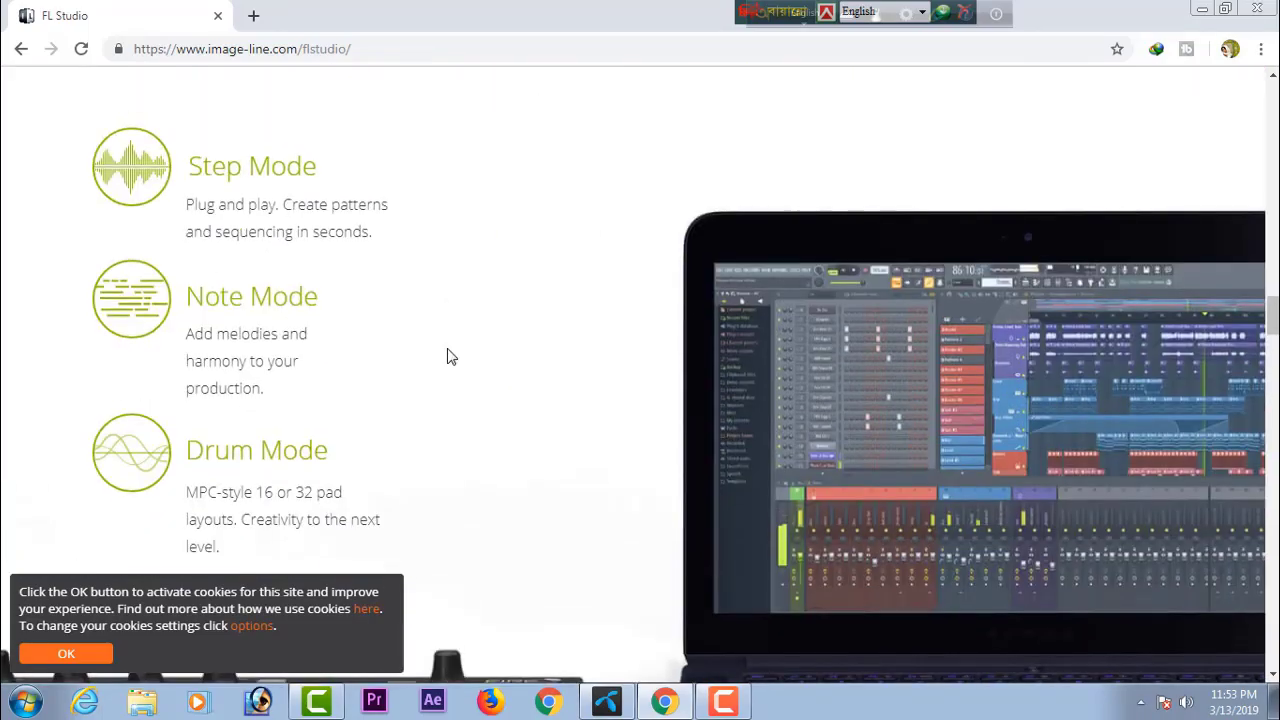
scroll(447, 357, "up", 20)
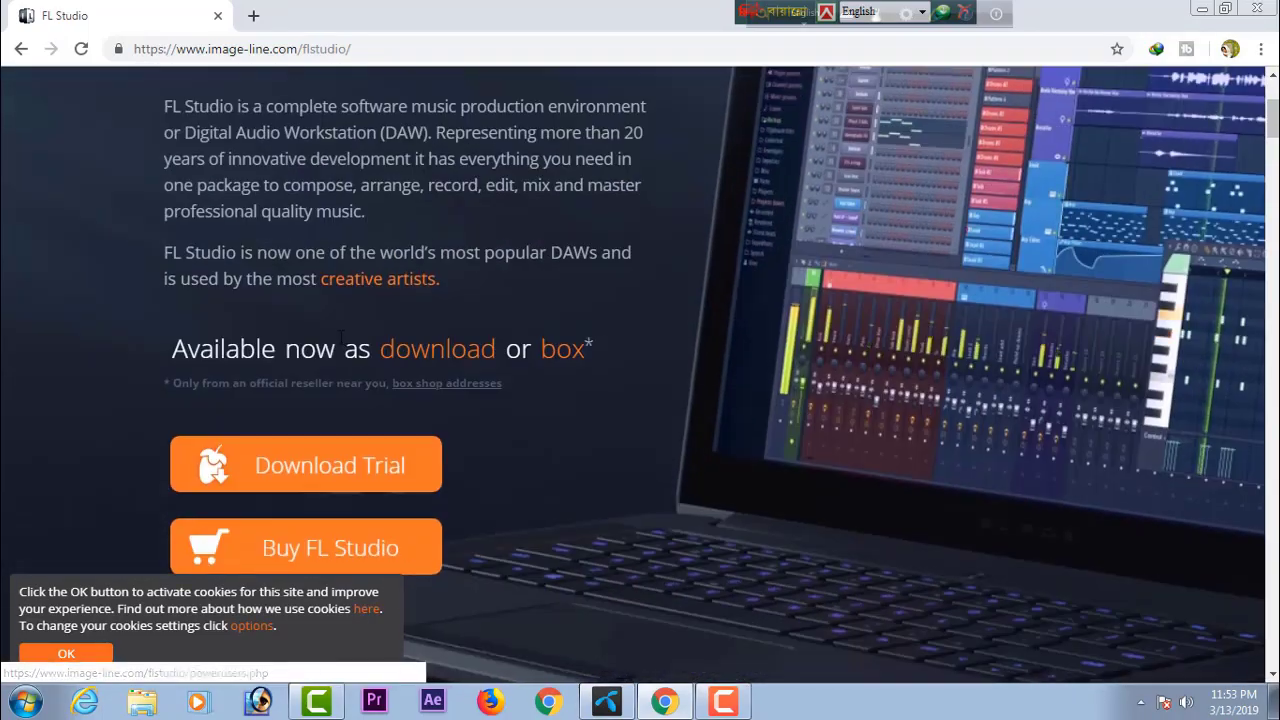
scroll(300, 430, "down", 1)
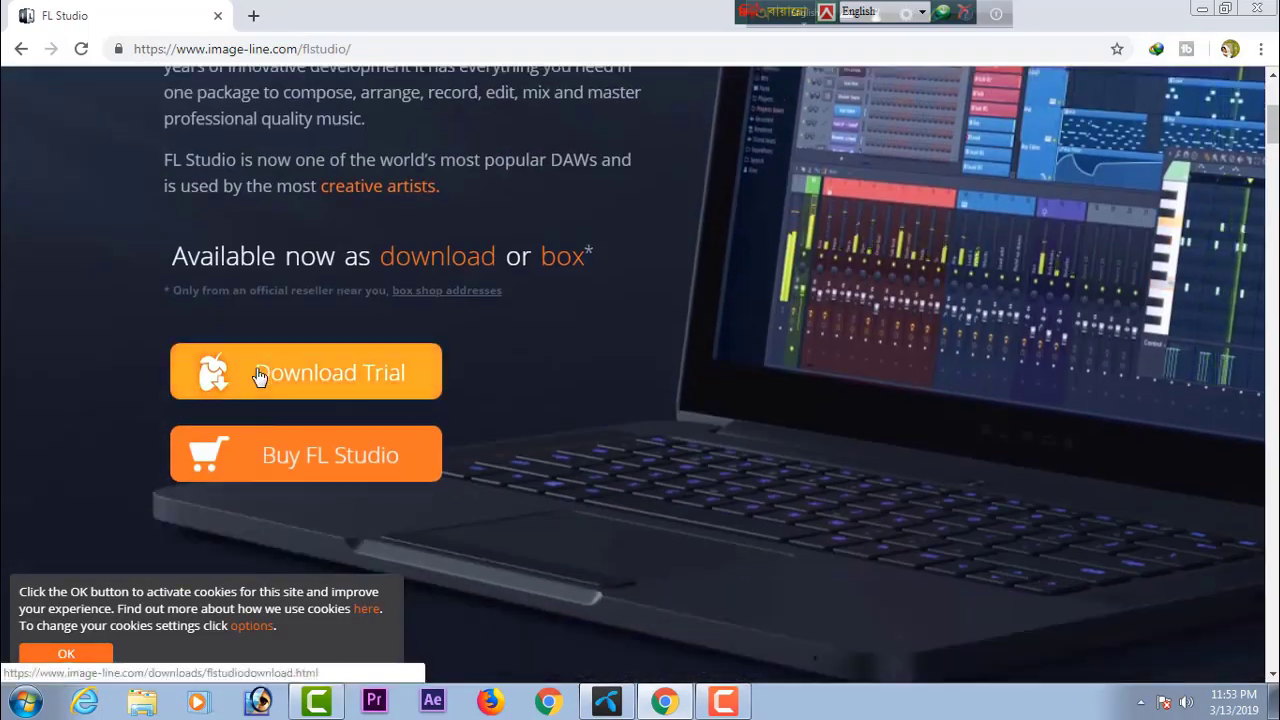
left_click(358, 373)
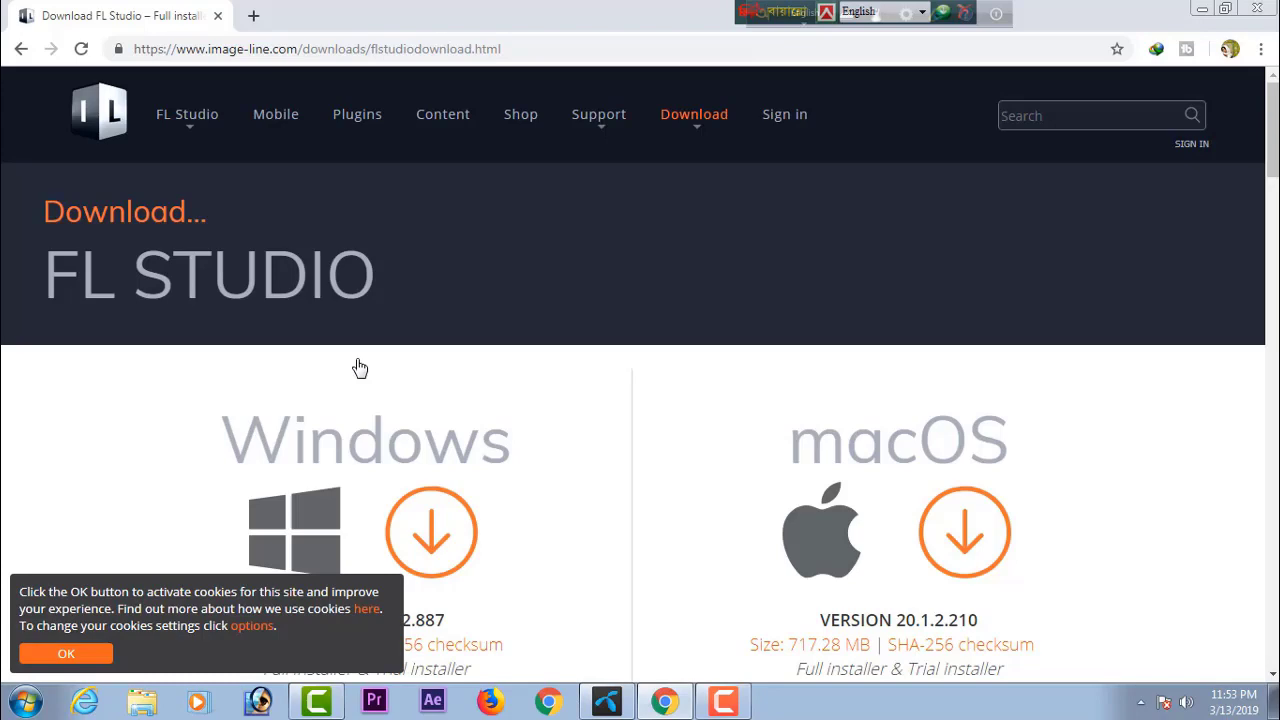
Bring up the Windows and macOS installers on the download page and dismiss the Facebook notifications
scroll(770, 492, "down", 2)
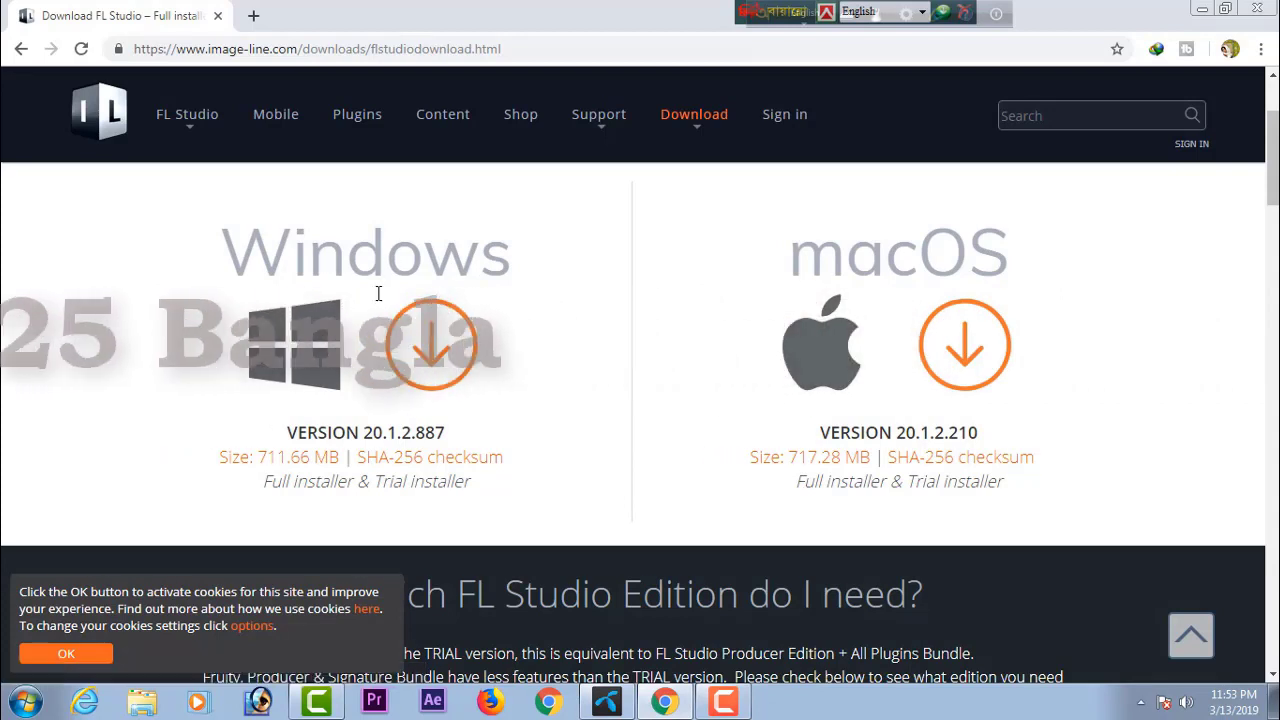
left_click(1258, 596)
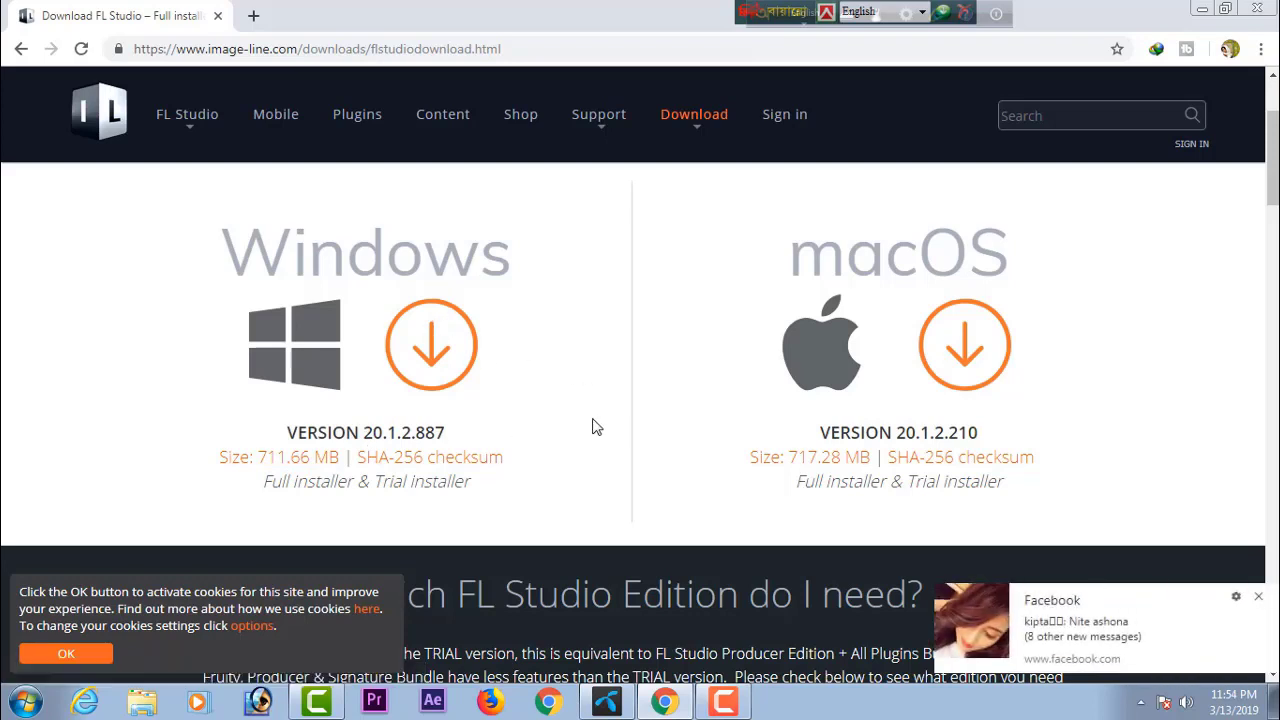
left_click(1259, 599)
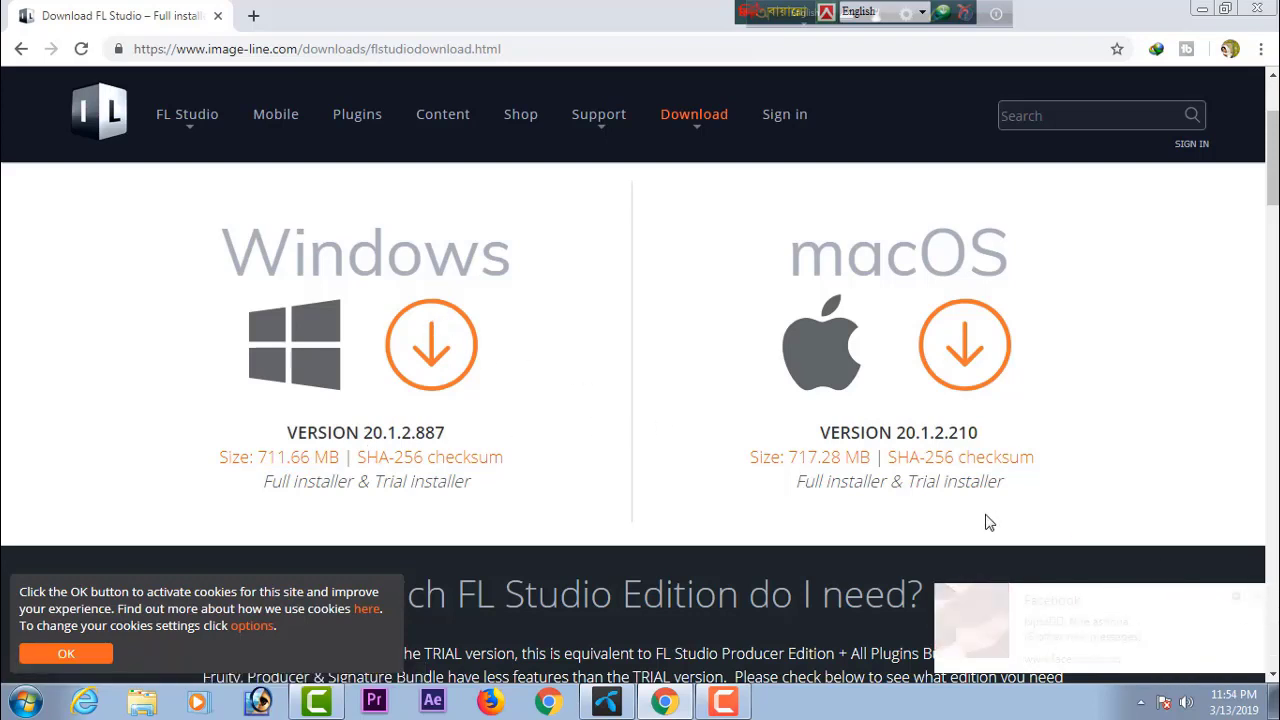
left_click(272, 466)
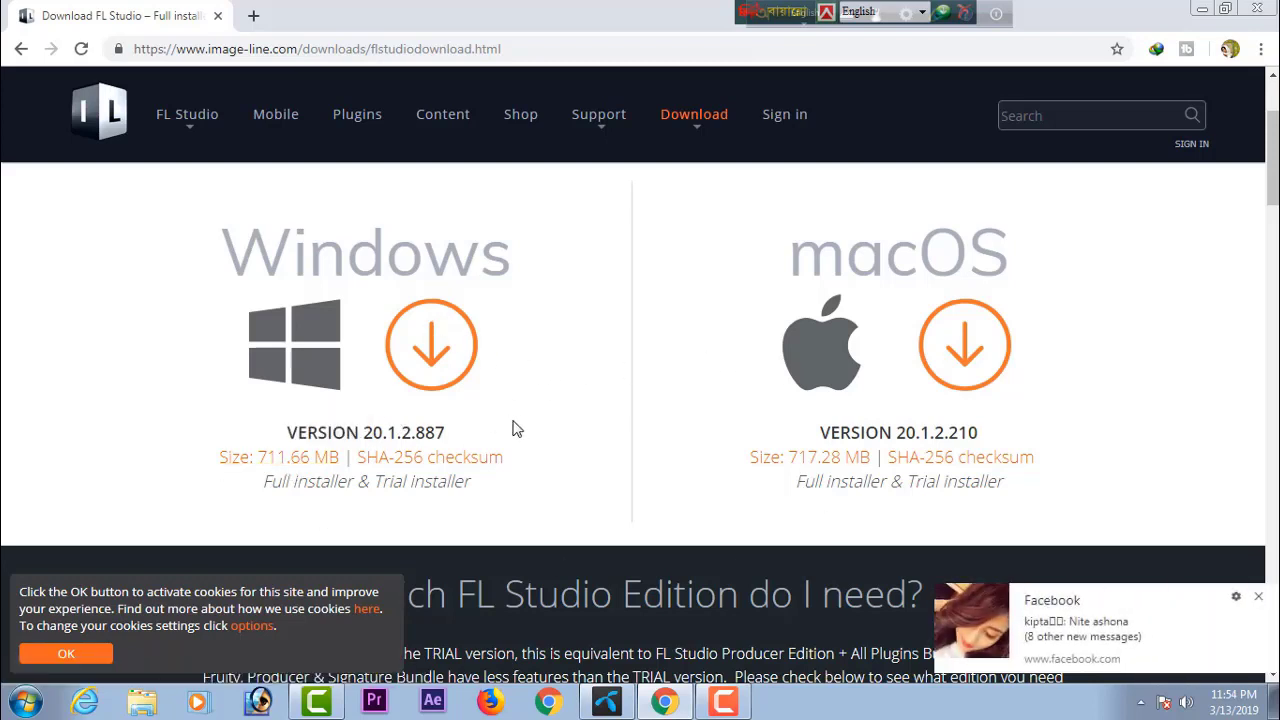
left_click(1259, 600)
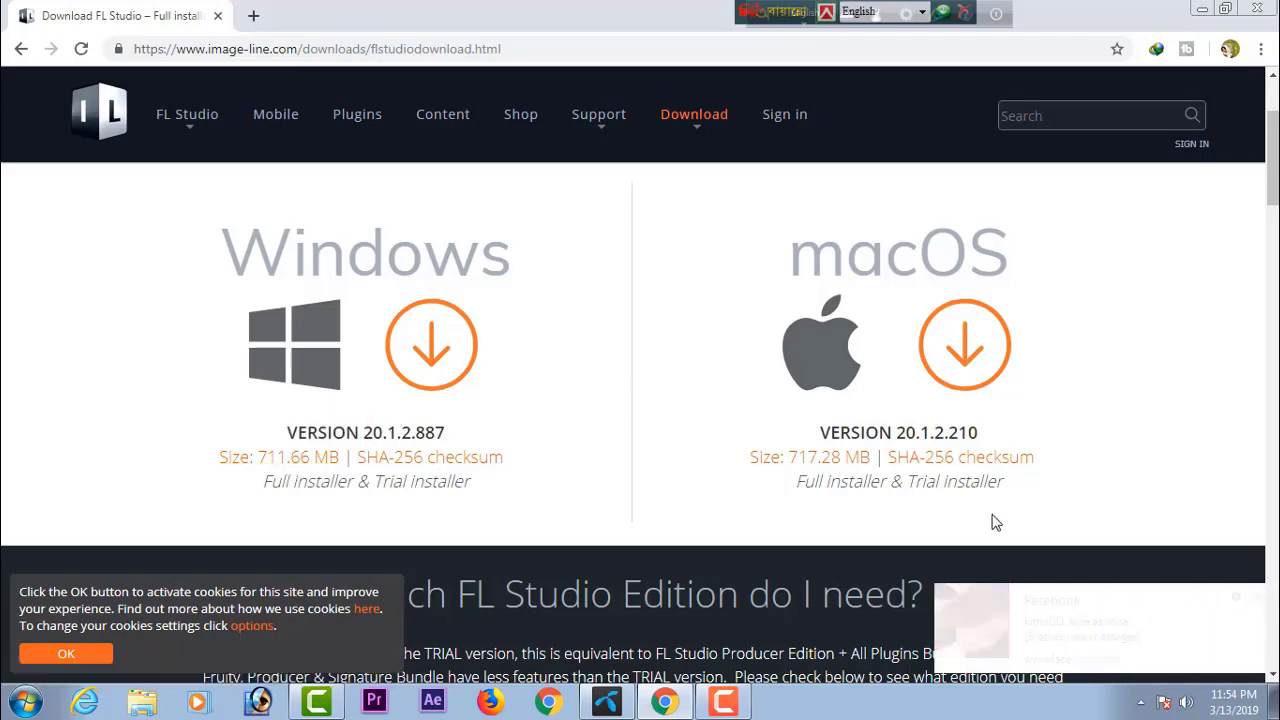
Start downloading the Windows installer, version 20.1.2.887, into Downloads\Programs as flstudio_win_20.1.2.887_2.exe
left_click(270, 466)
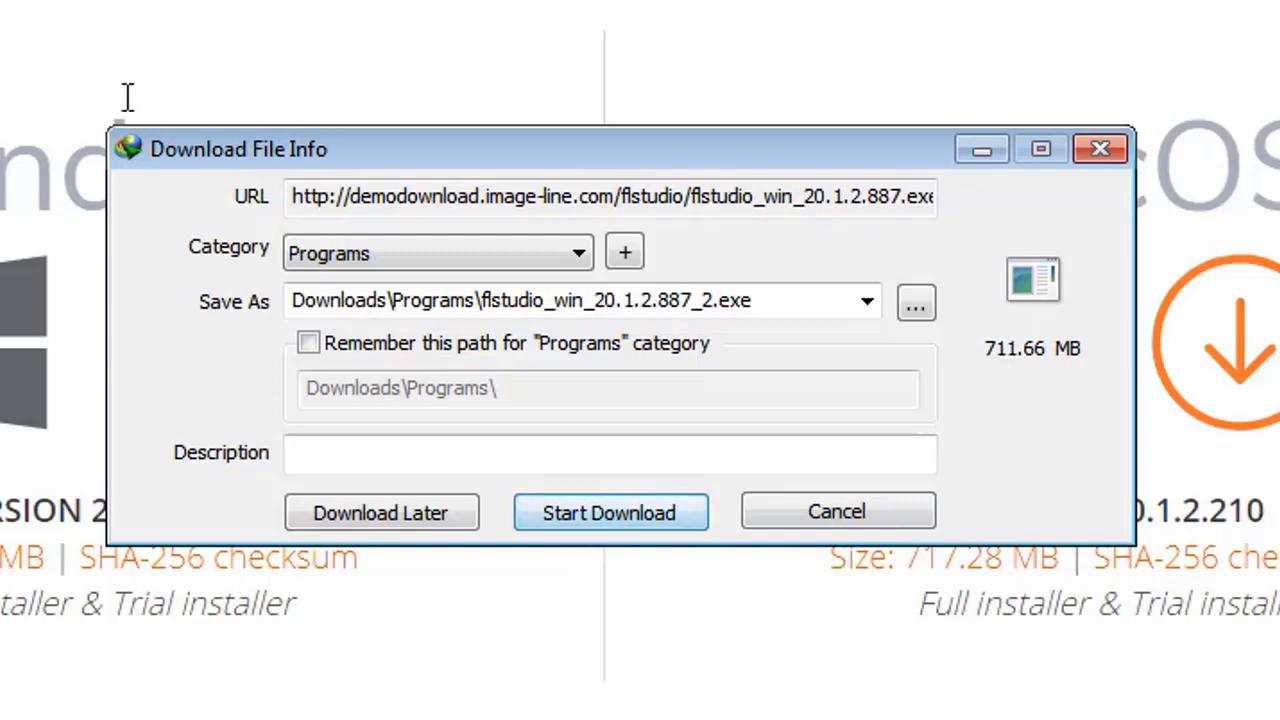
left_click_drag(505, 152, 829, 57)
left_click(881, 402)
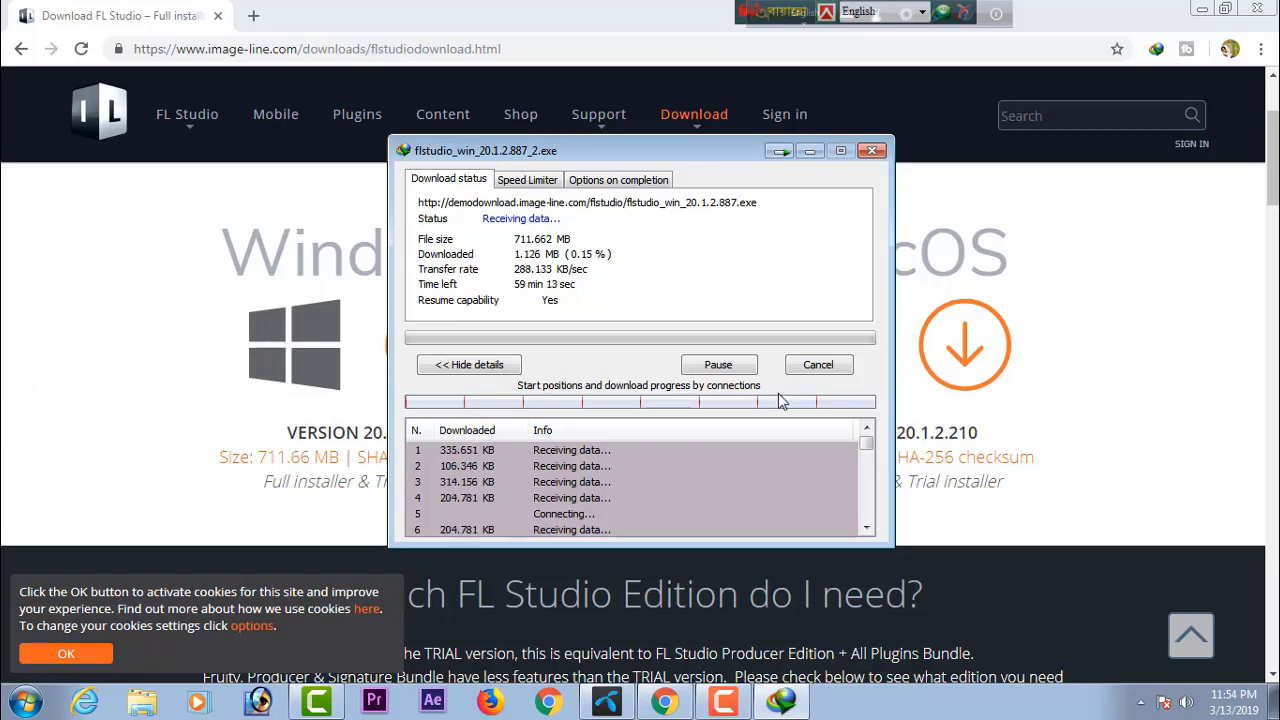
Pause and cancel the running download of flstudio_win_20.1.2.887_2.exe
left_click(728, 368)
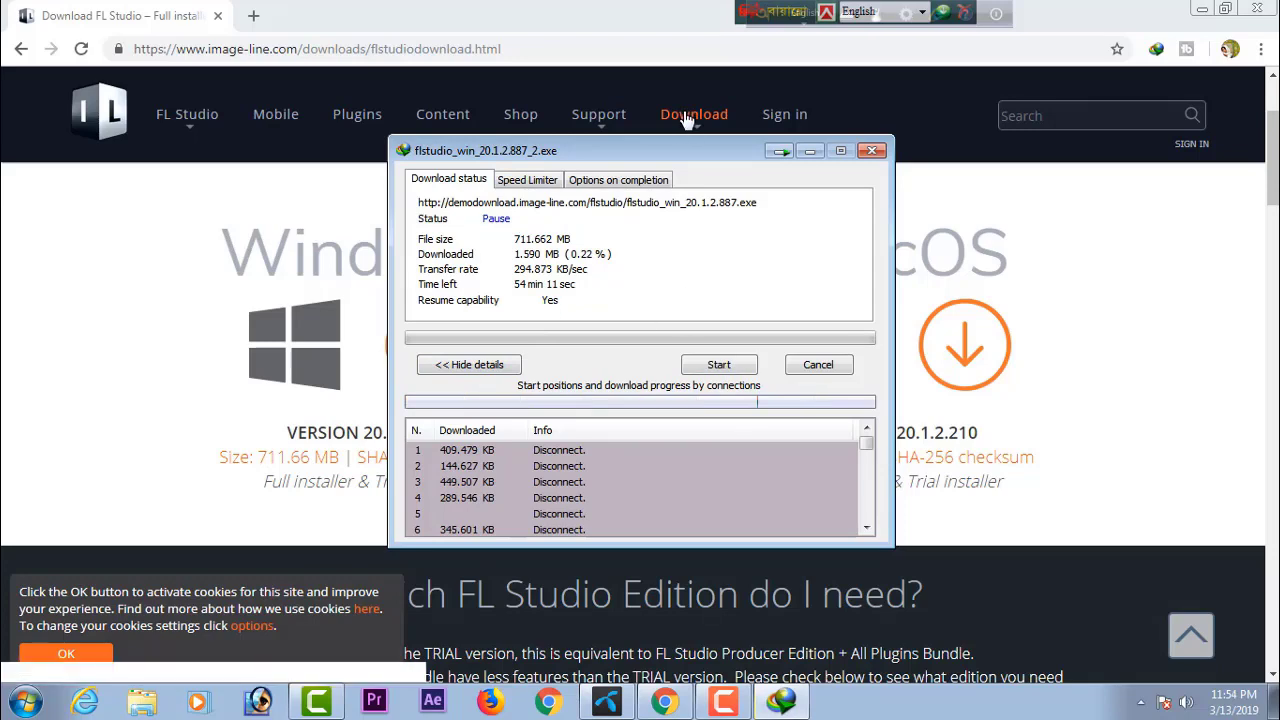
left_click_drag(697, 160, 745, 155)
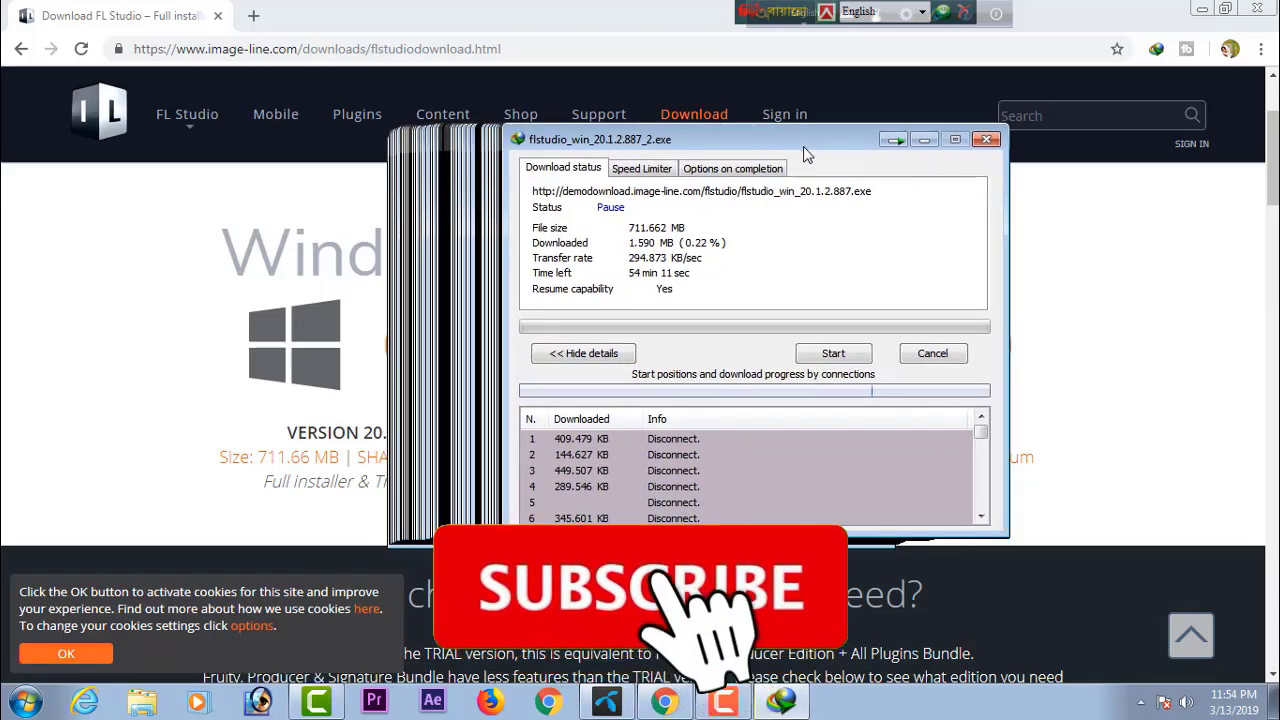
left_click(932, 353)
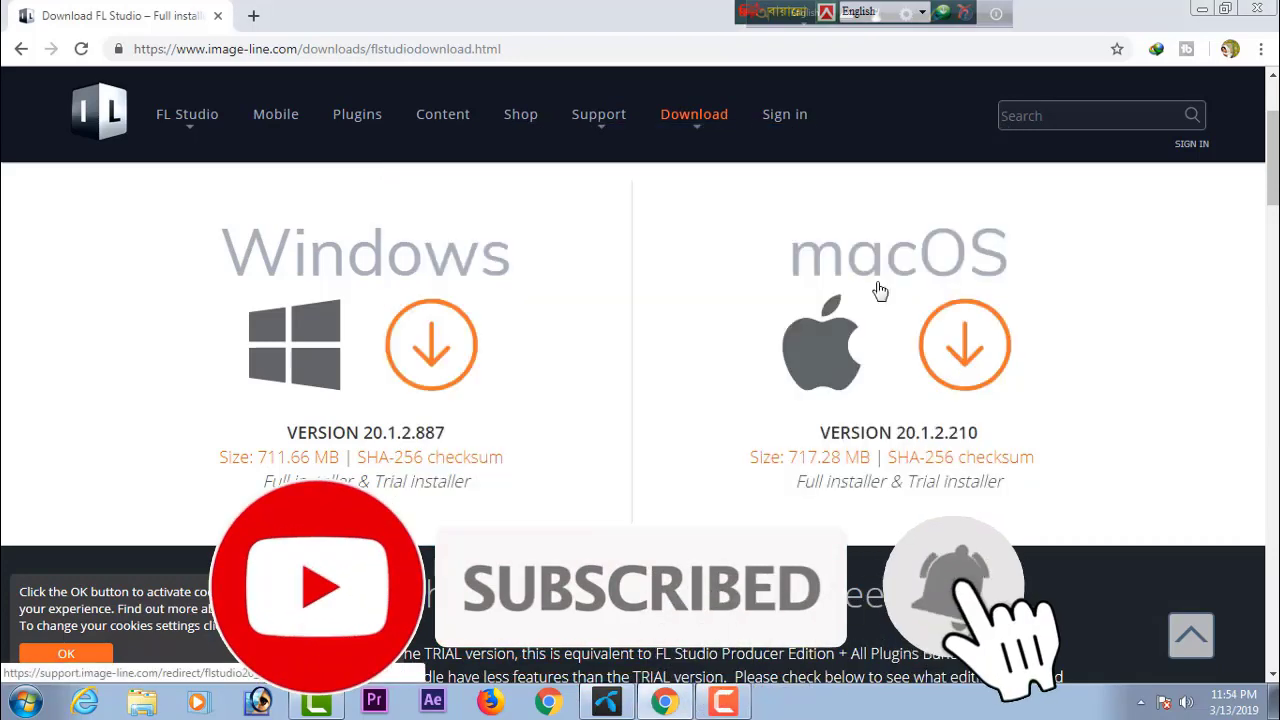
Close the browser, minimize the Grameenphone Internet window, and open the Programs folder inside Downloads in Windows Explorer
left_click(1258, 8)
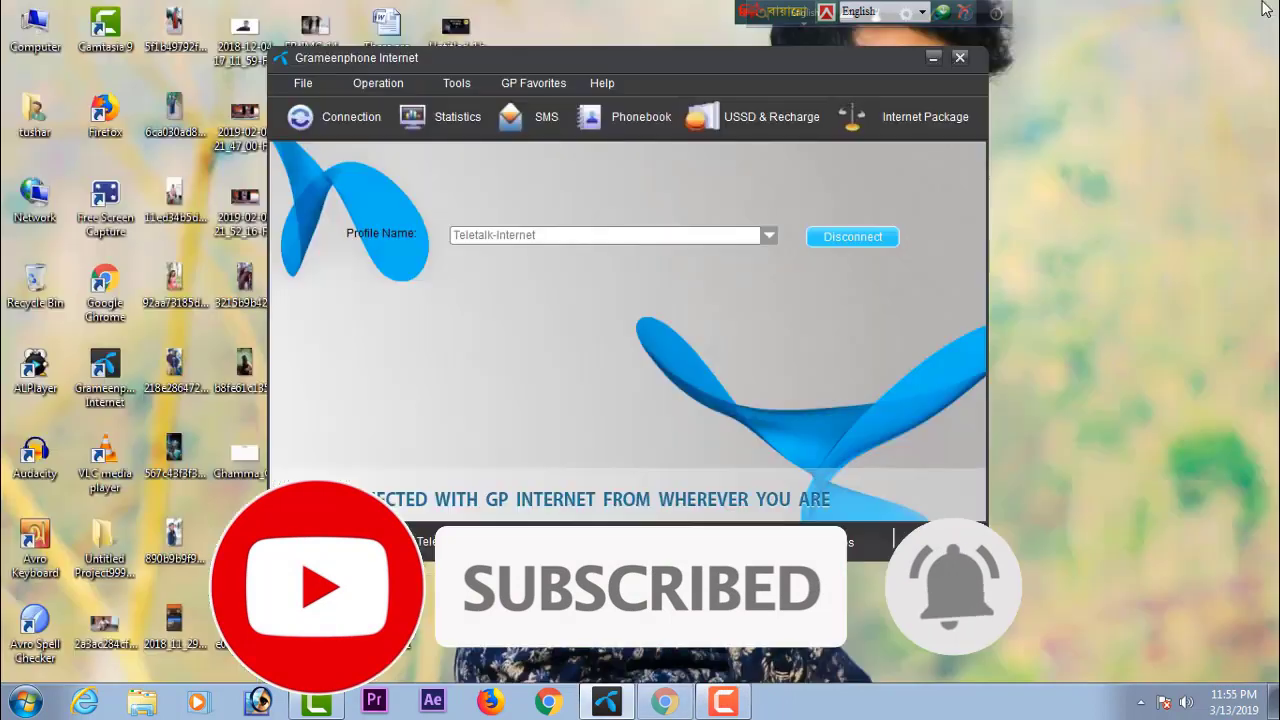
left_click(935, 60)
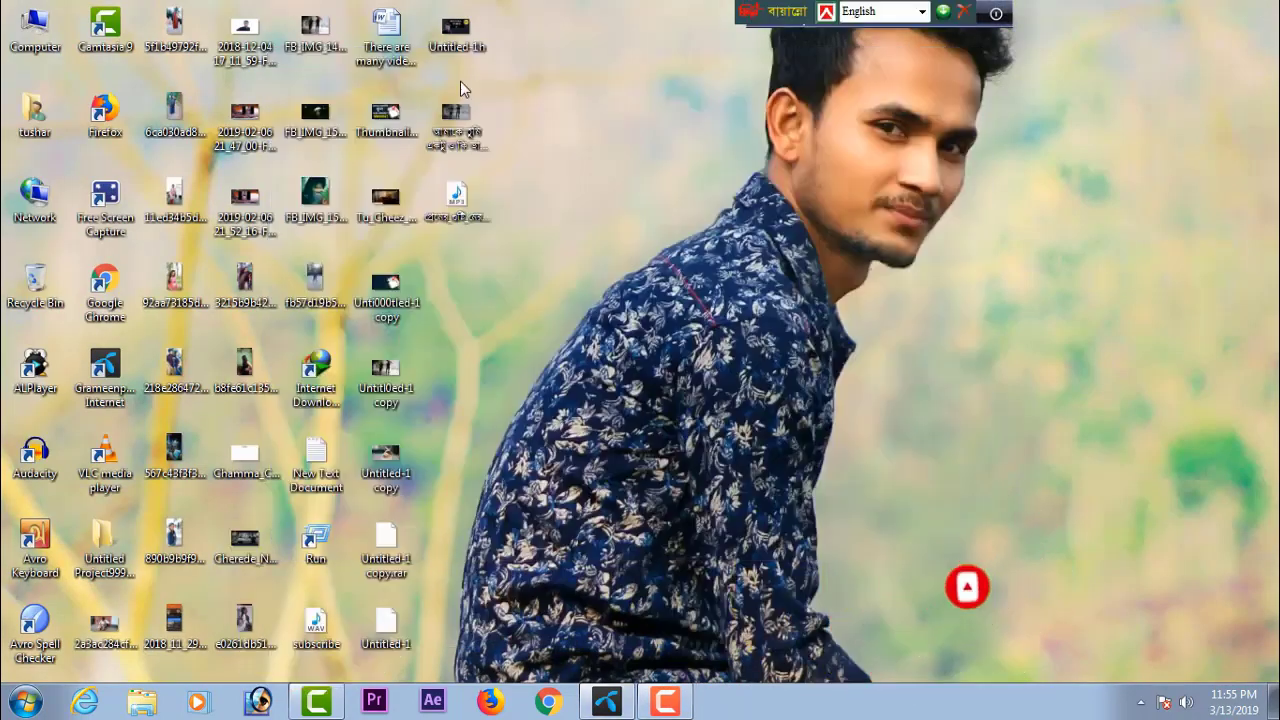
double_click(14, 33)
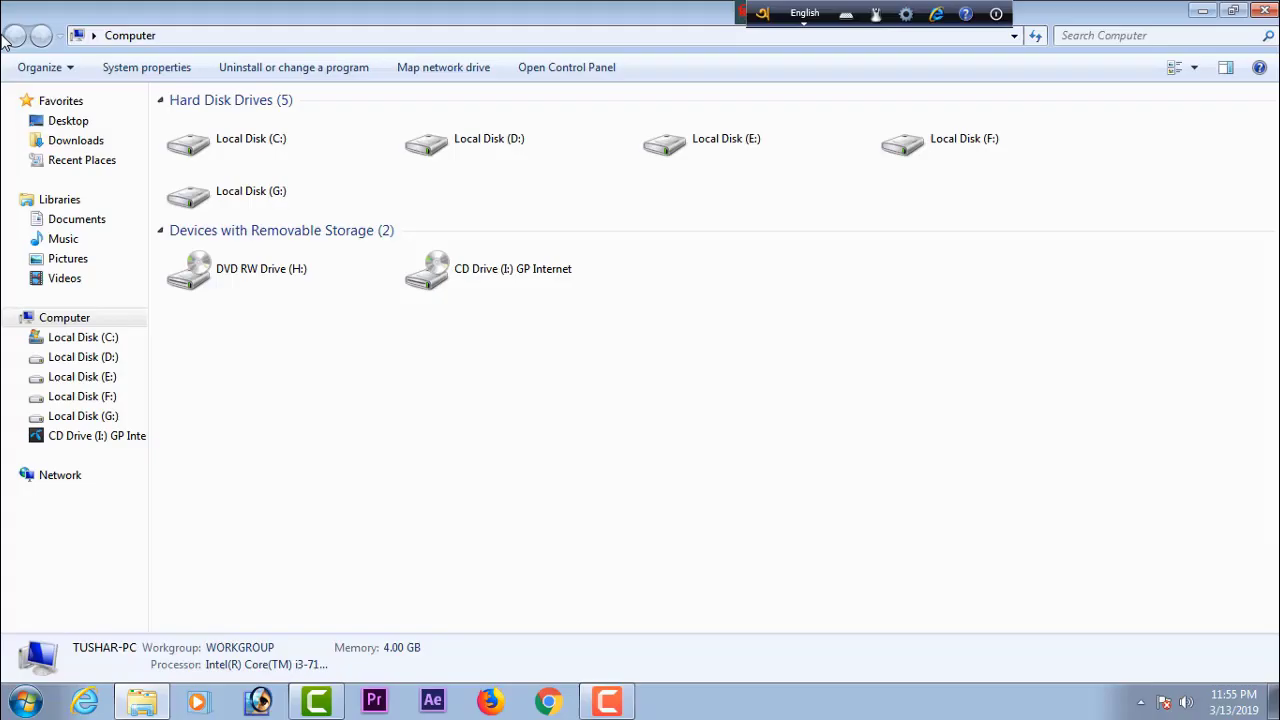
left_click(90, 141)
double_click(547, 152)
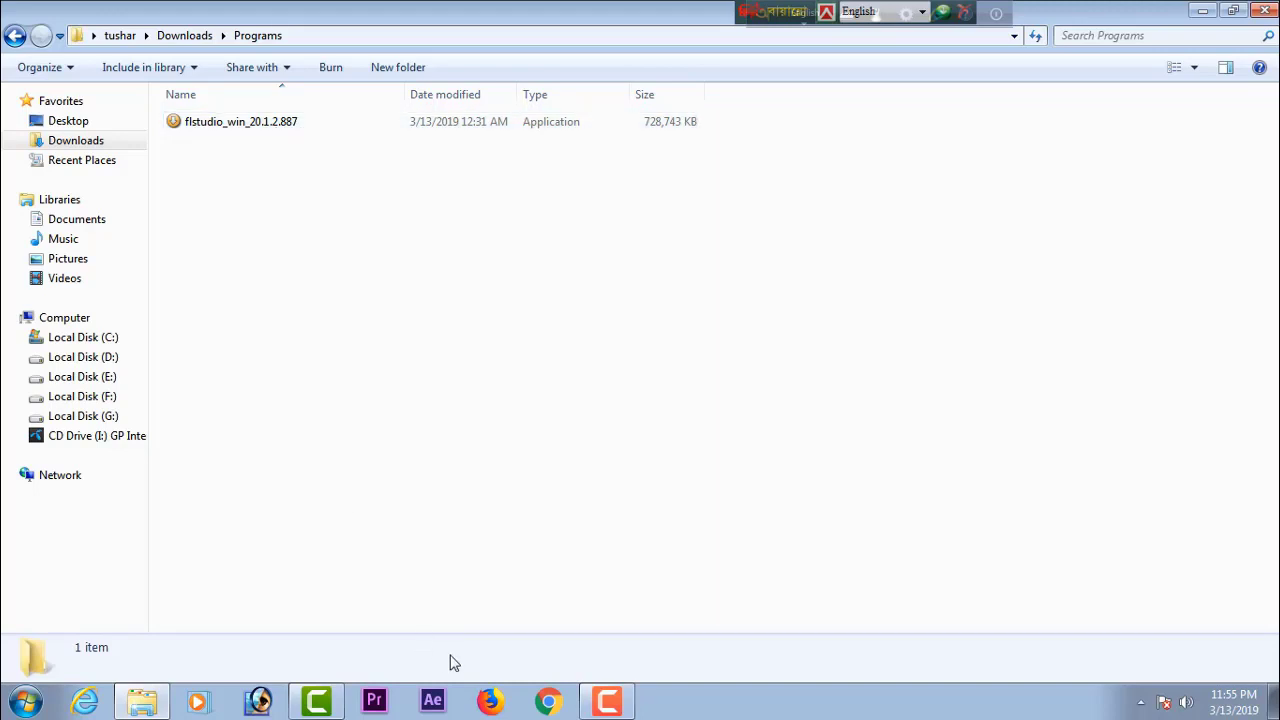
Run the flstudio_win_20.1.2.887 installer and accept the FL Studio 20 license agreement
double_click(192, 127)
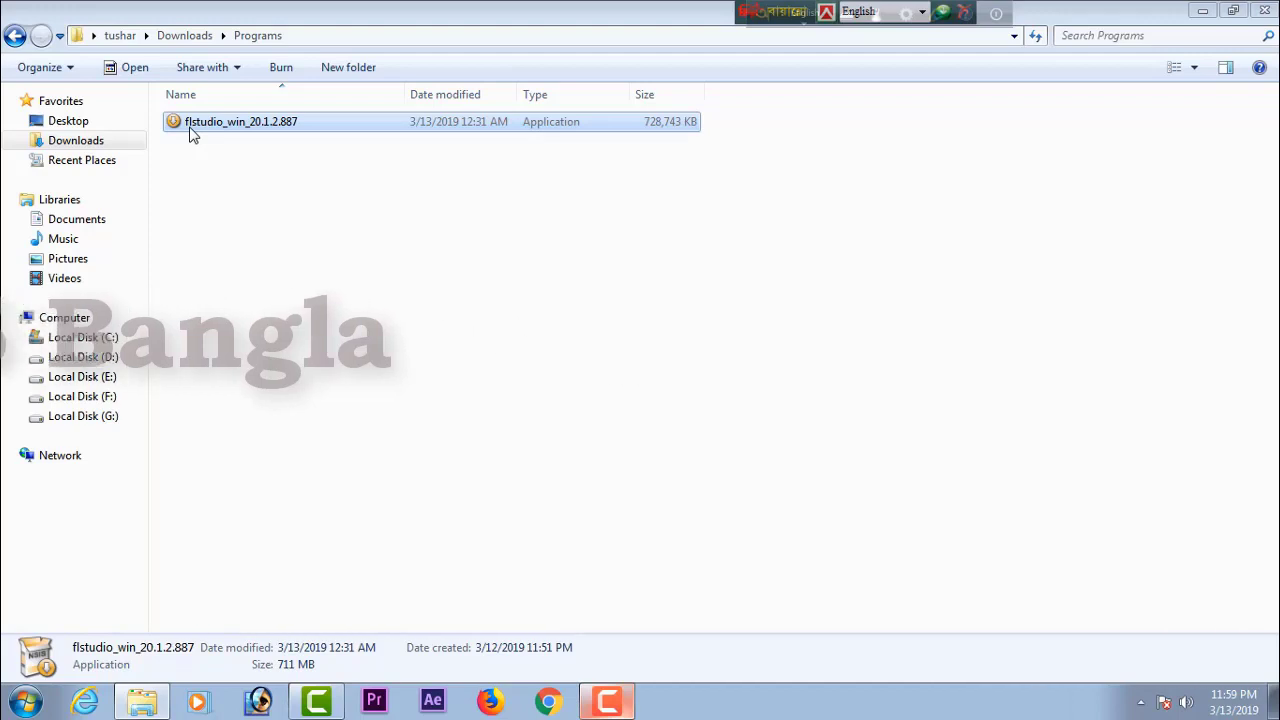
double_click(190, 129)
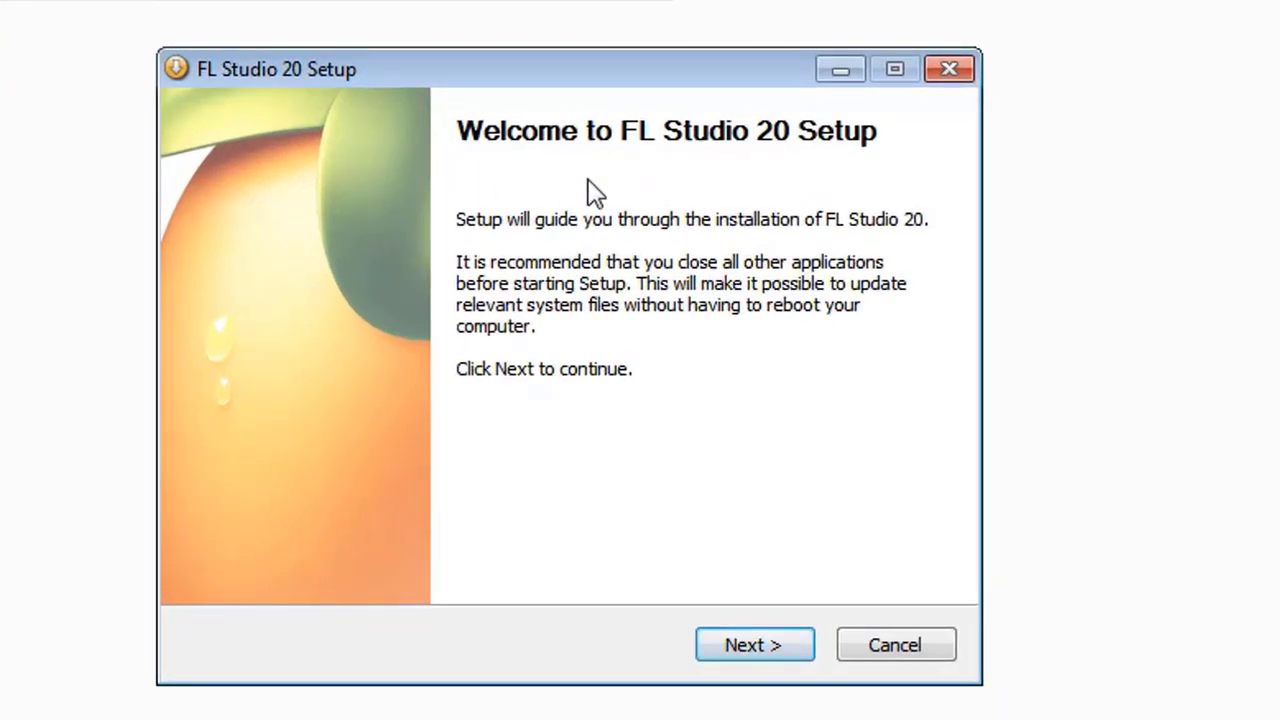
left_click(755, 646)
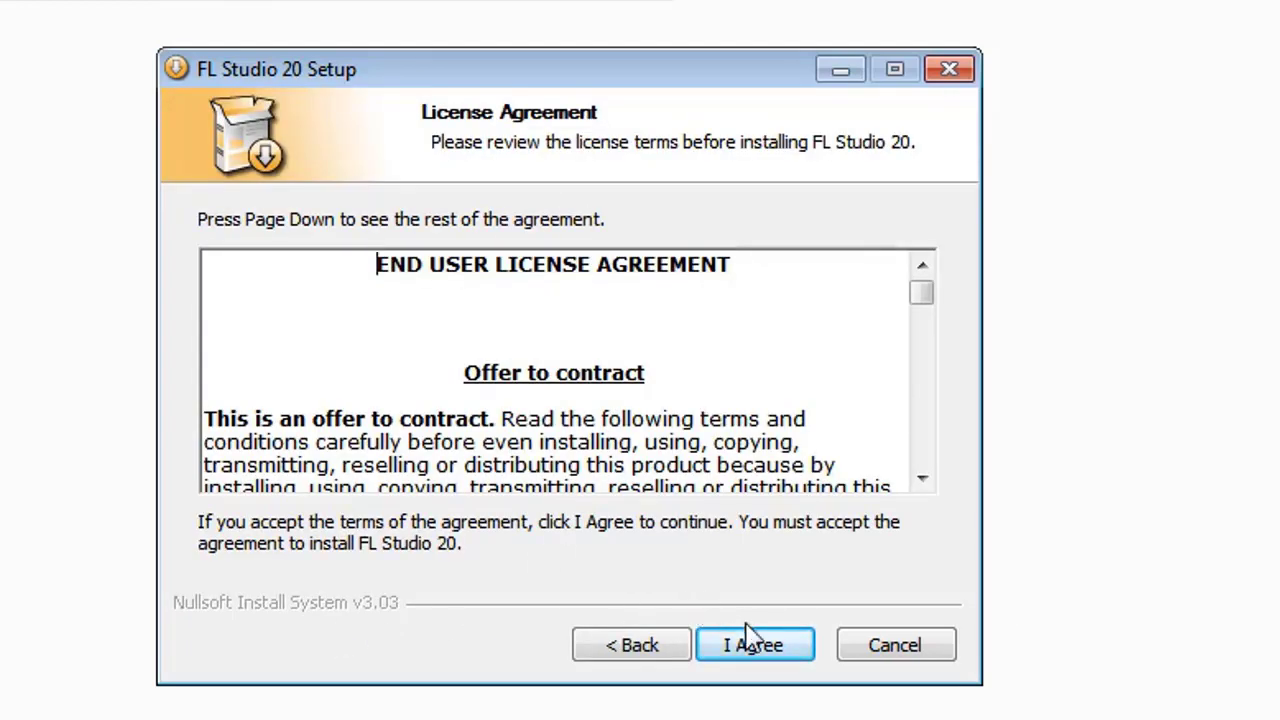
left_click(752, 650)
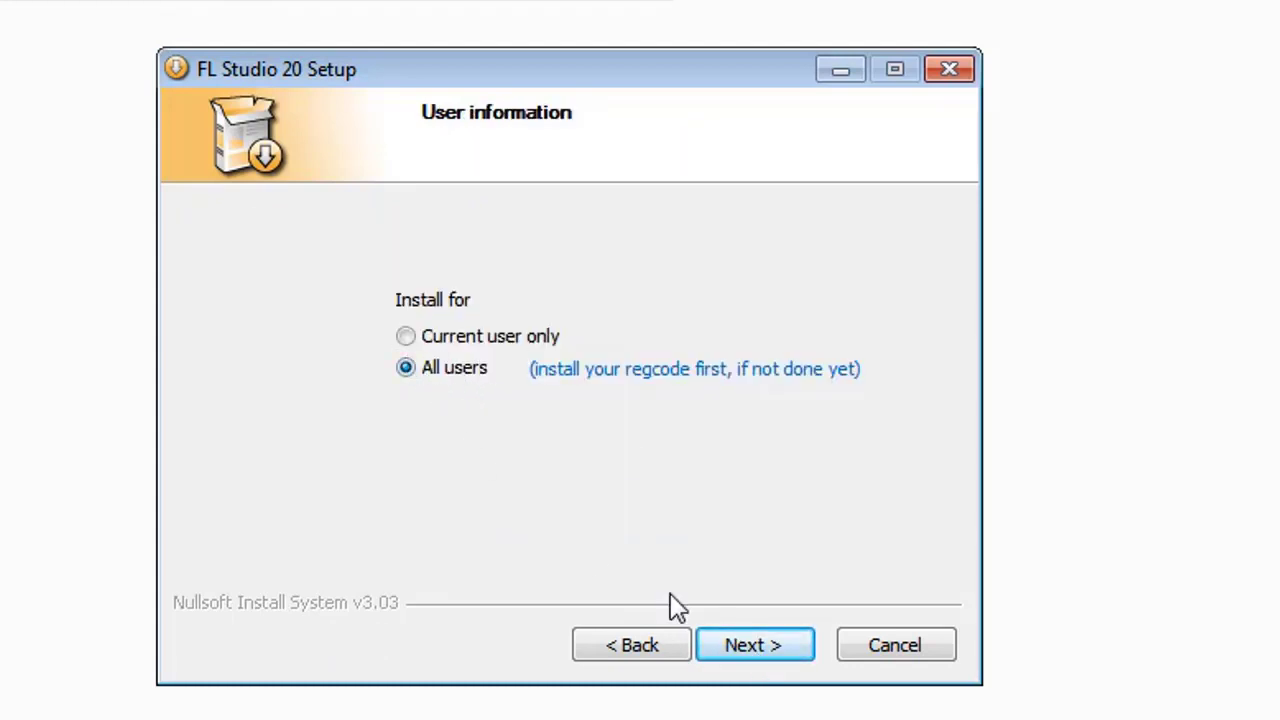
Install FL Studio for all users with the preselected components in C:\Program Files (x86)\Image-Line\FL Studio 20
left_click(778, 660)
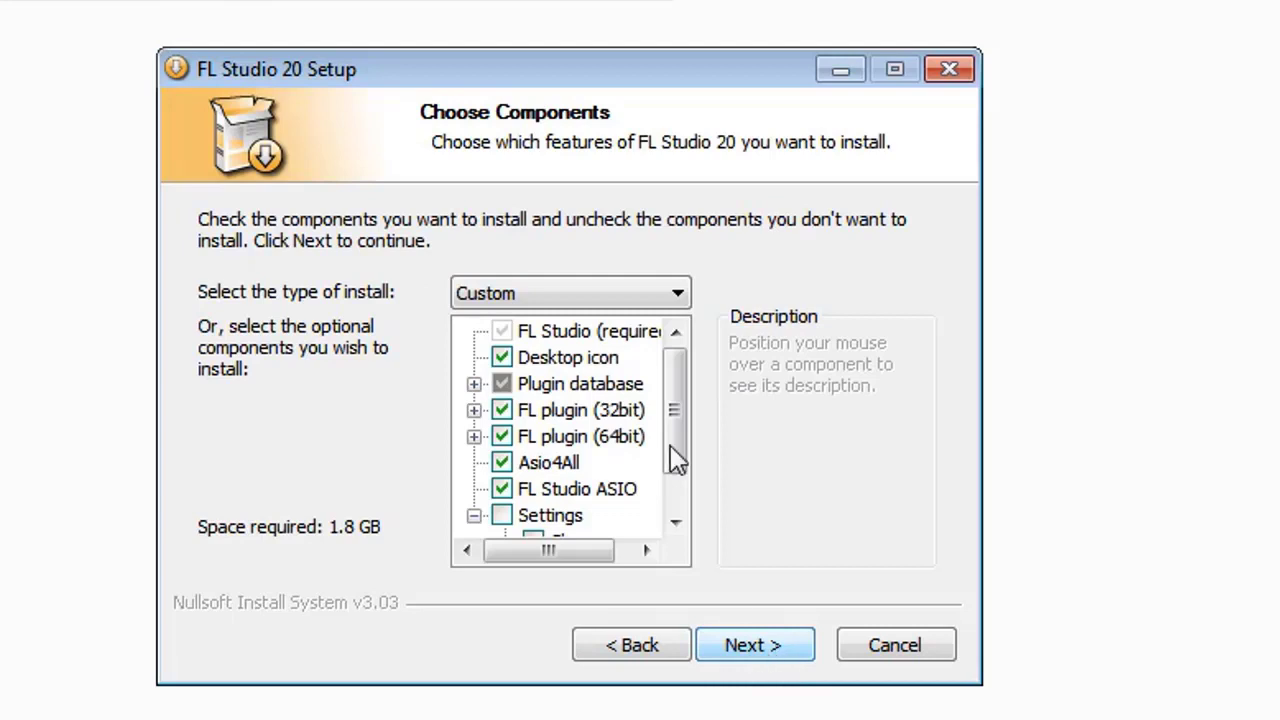
left_click(745, 650)
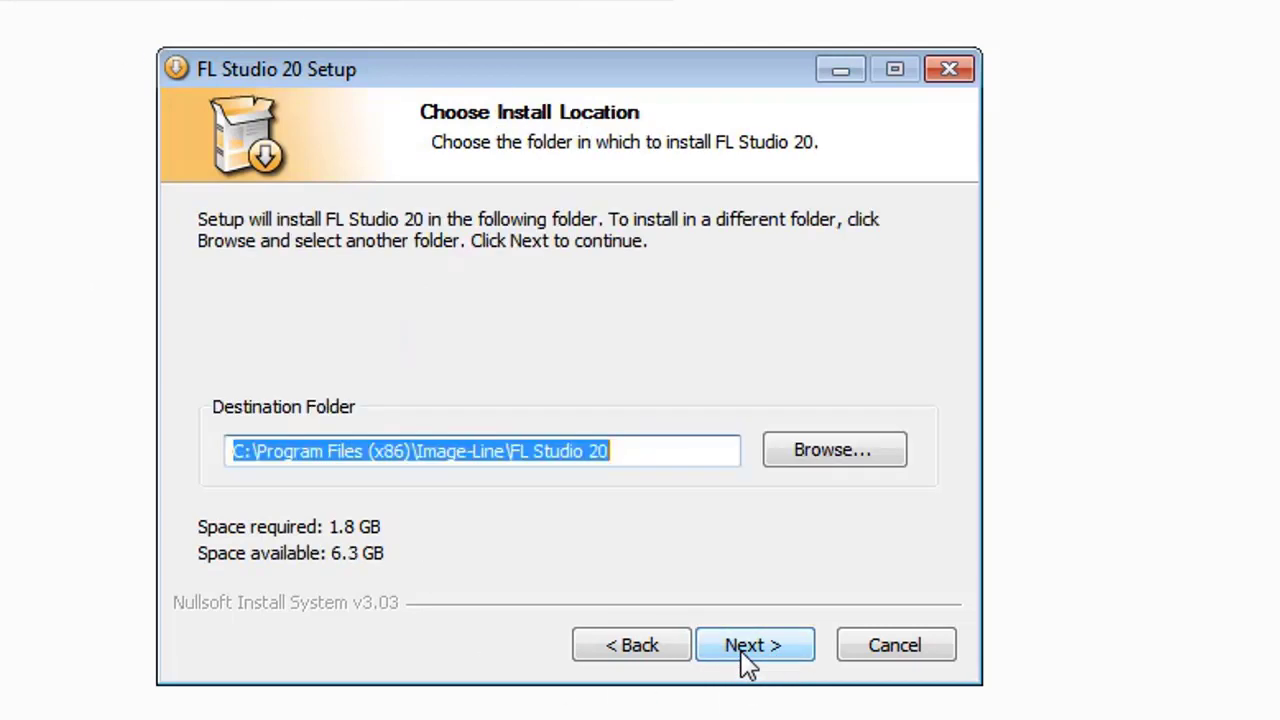
left_click(815, 451)
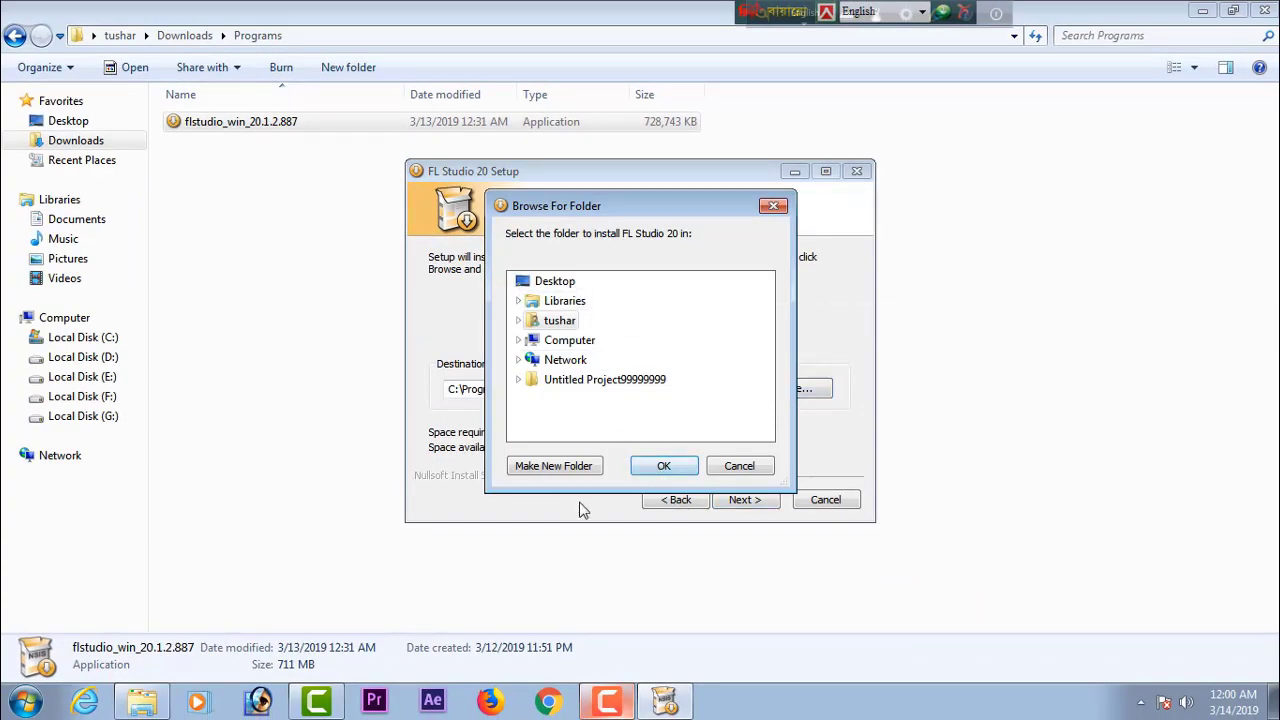
left_click(665, 467)
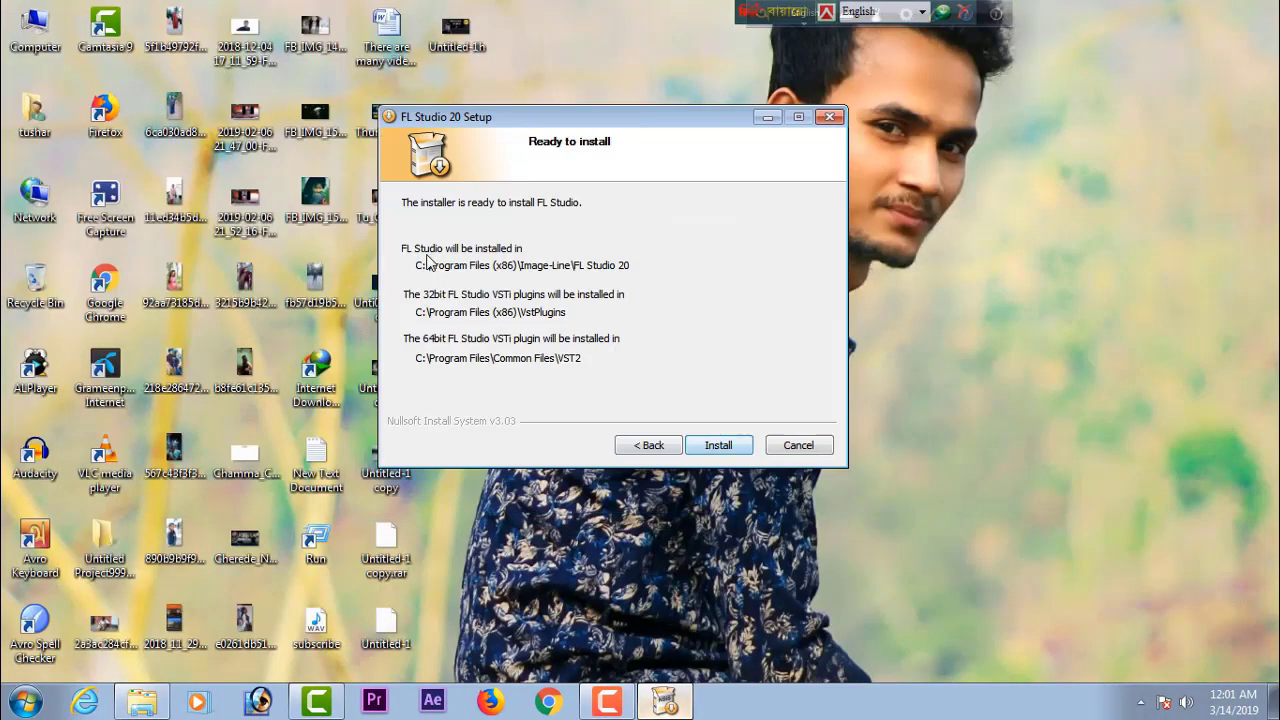
left_click(718, 448)
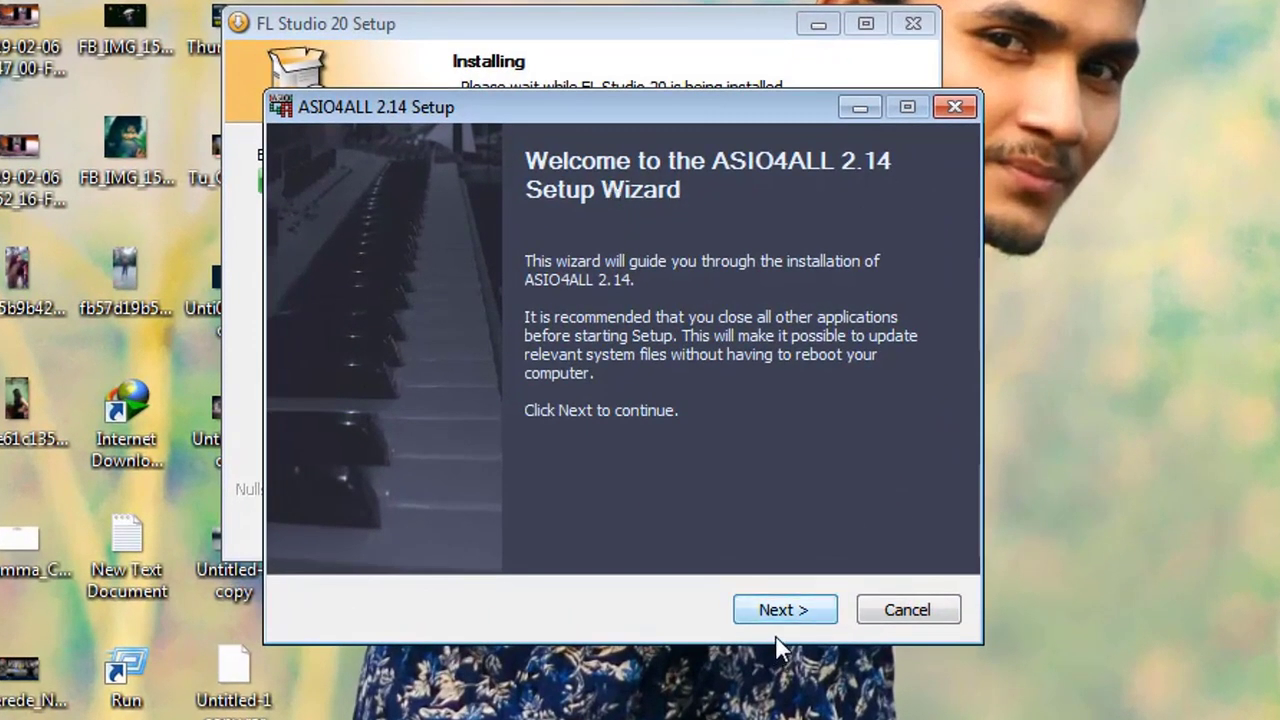
Accept the ASIO4ALL 2.14 license and install only the ASIO4ALL v2 component in C:\Program Files (x86)\ASIO4ALL v2, then close its wizard
left_click(786, 616)
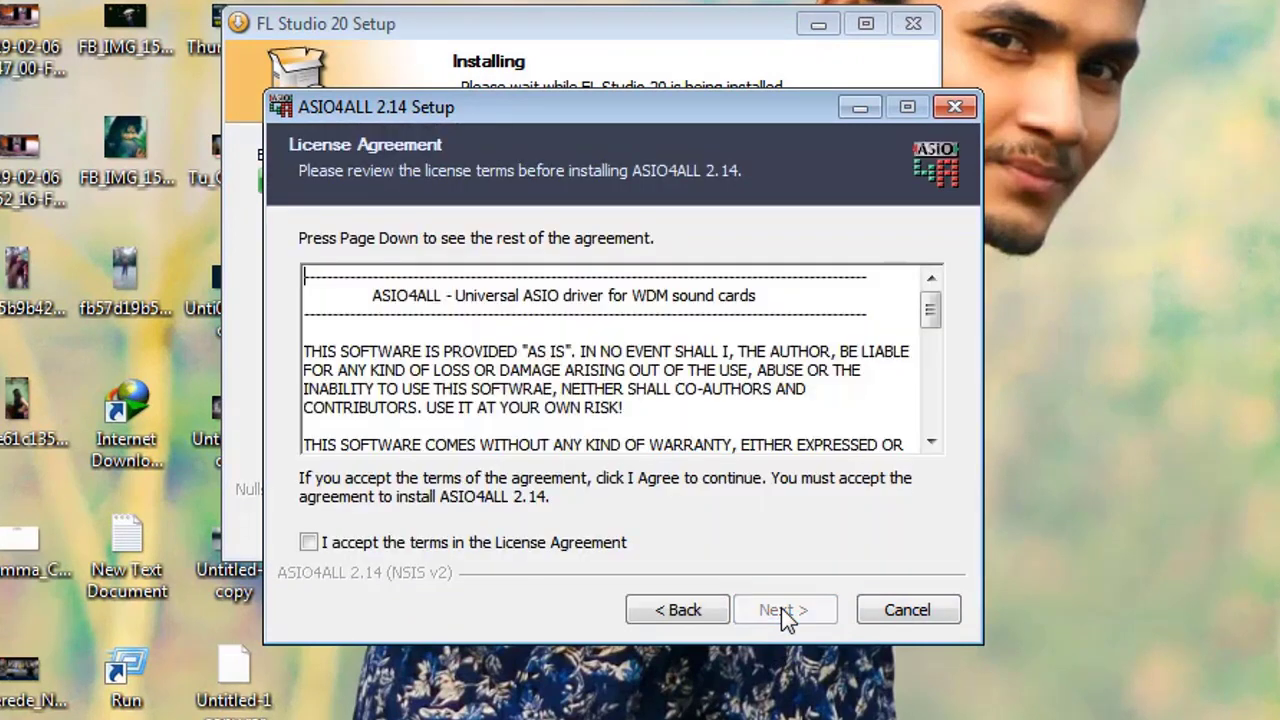
left_click(309, 543)
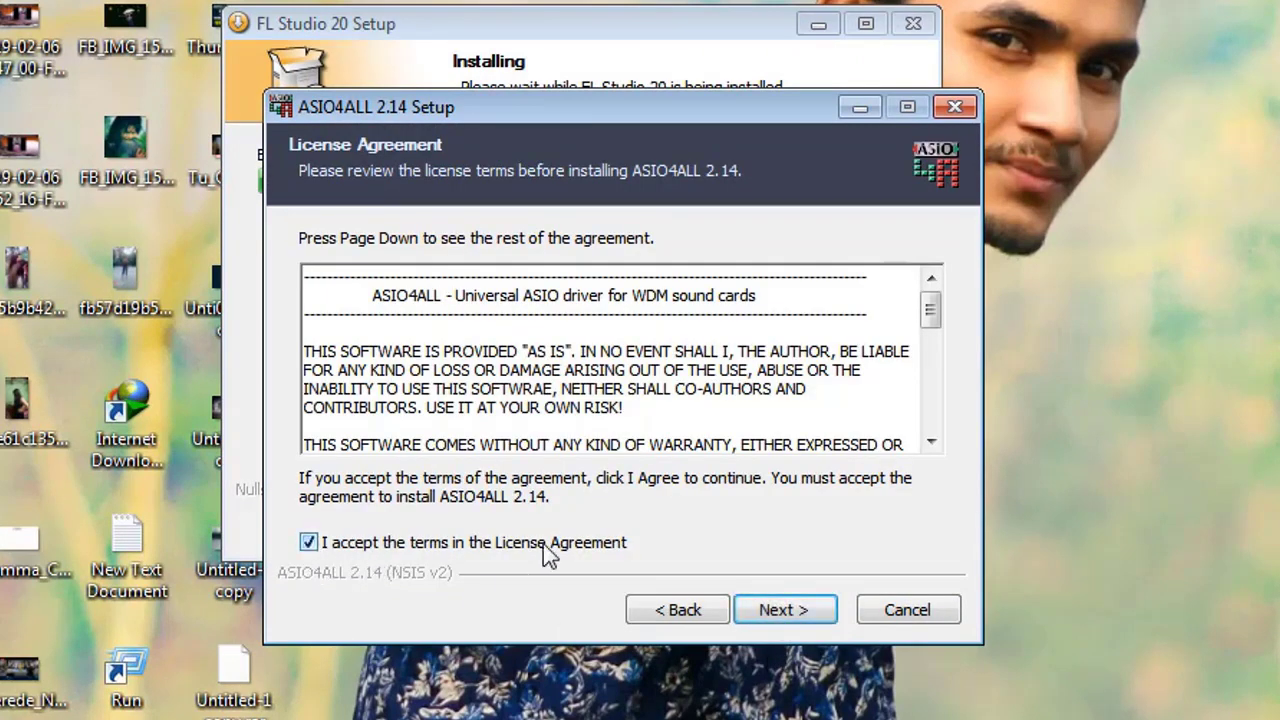
left_click(779, 614)
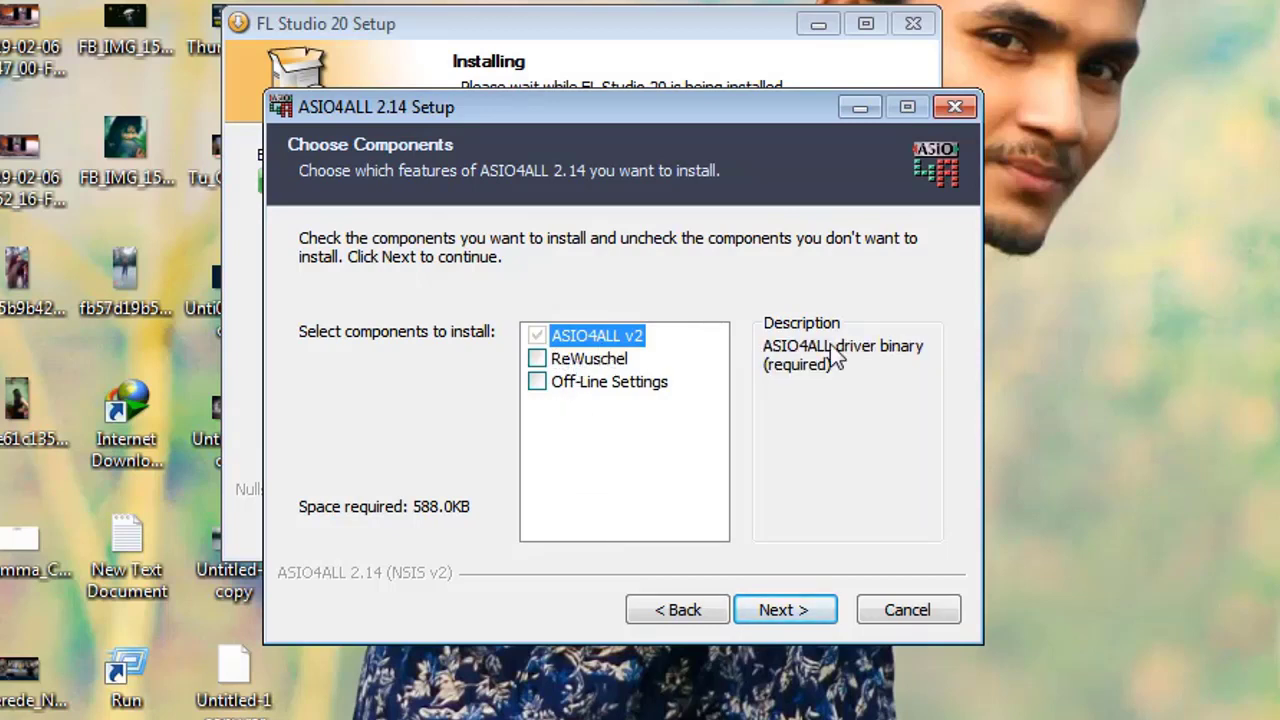
left_click(817, 612)
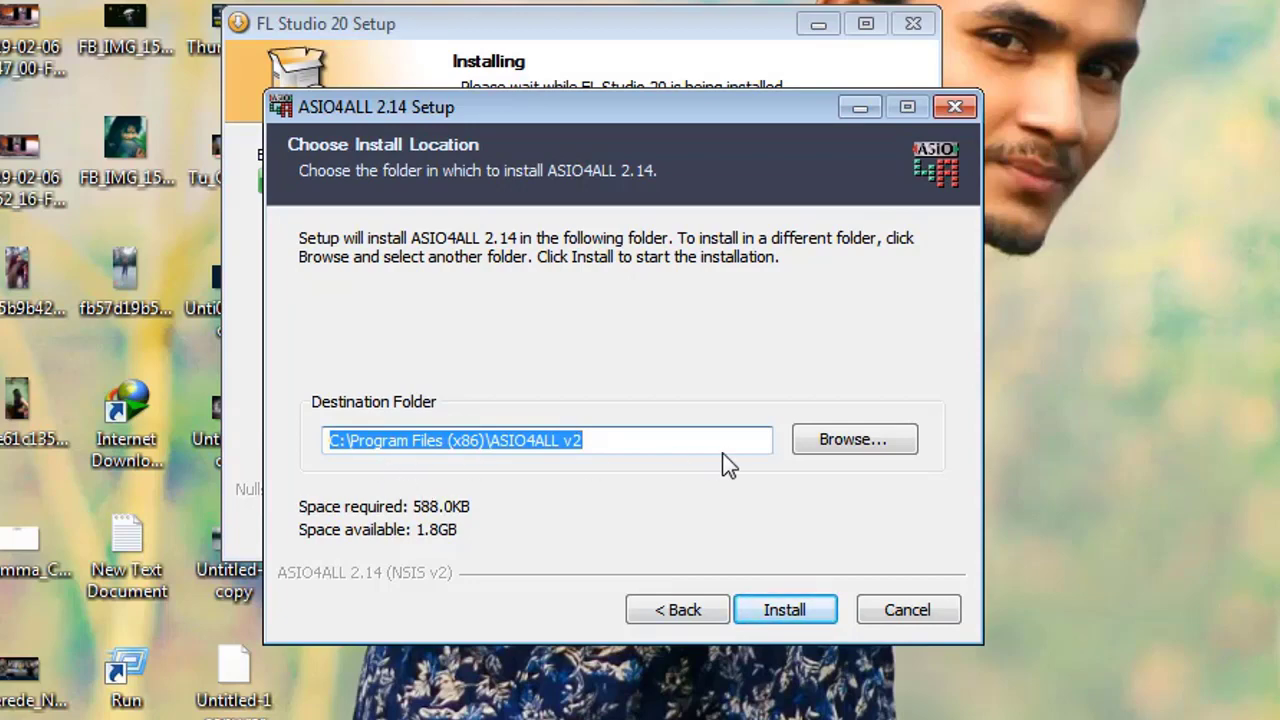
left_click(773, 611)
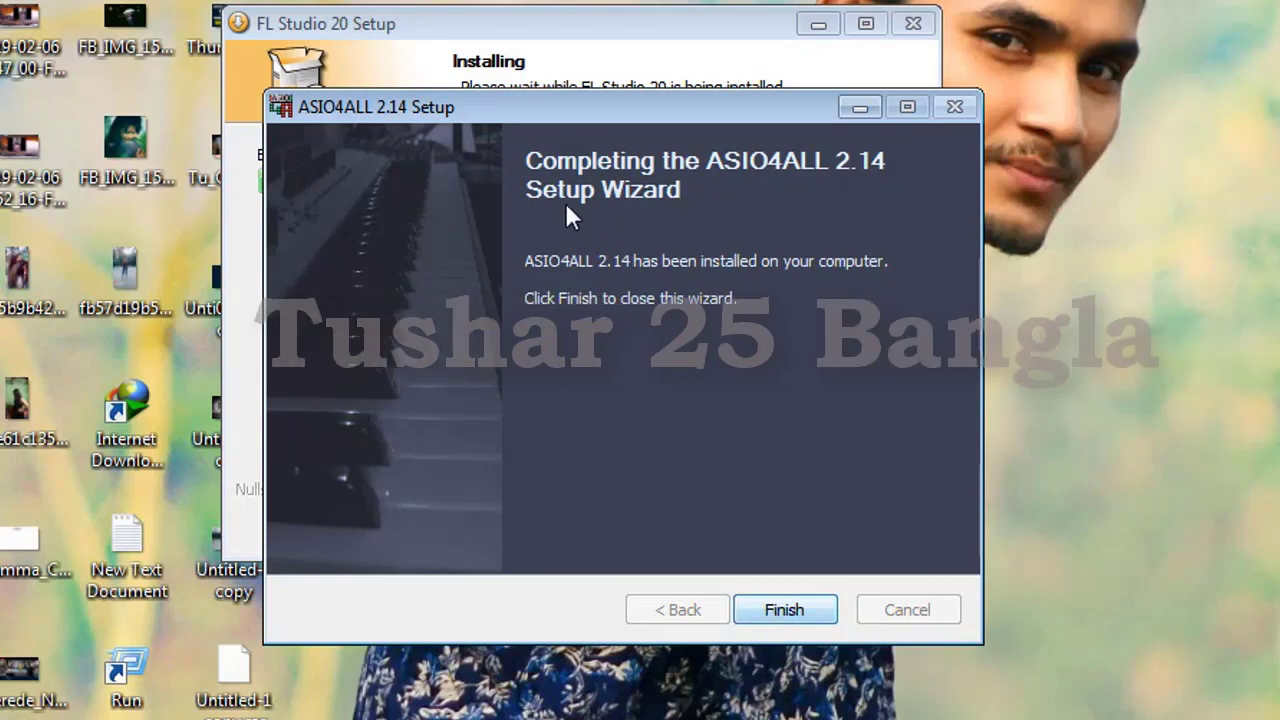
left_click(781, 612)
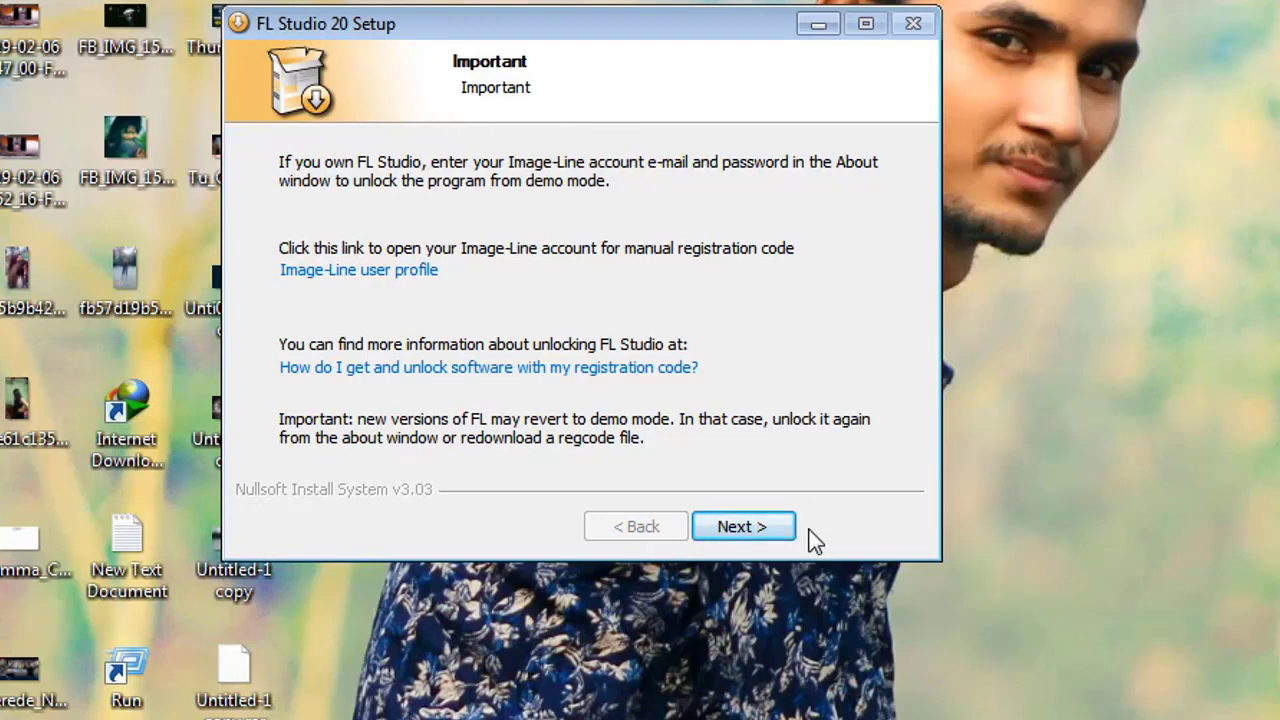
Go through the remaining FL Studio 20 Setup information pages and finish the installation
left_click(766, 534)
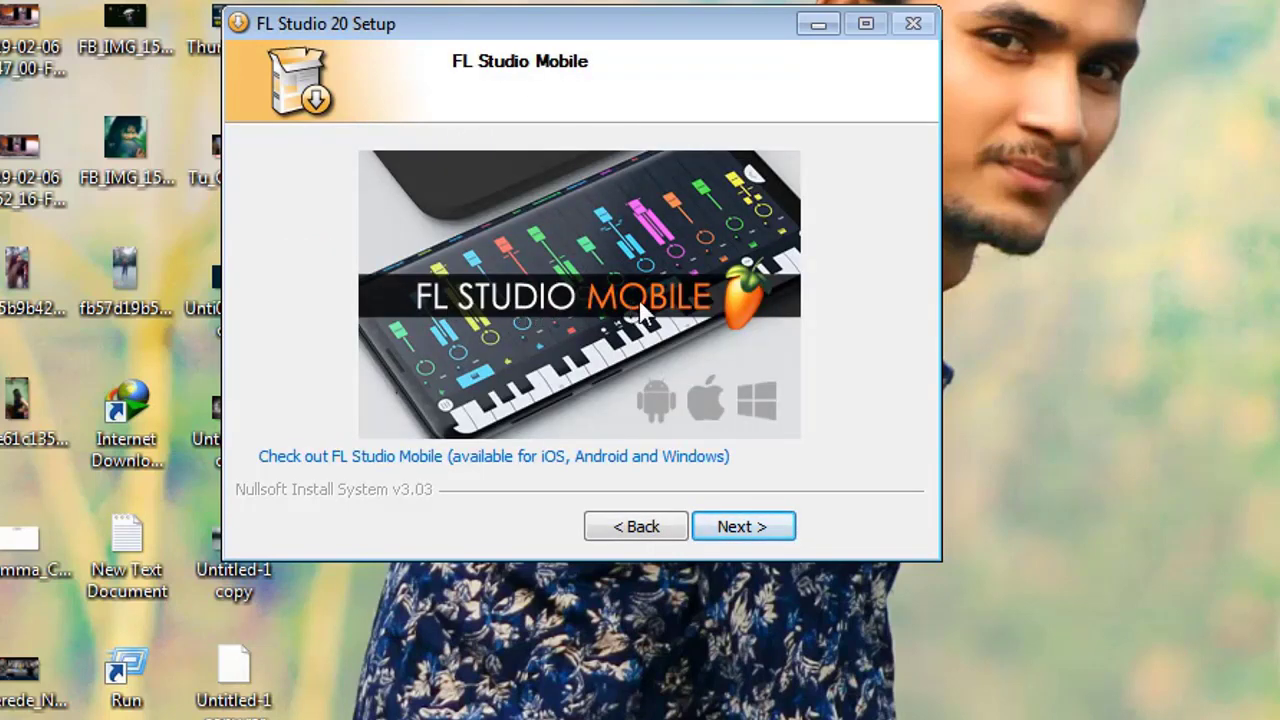
left_click(731, 530)
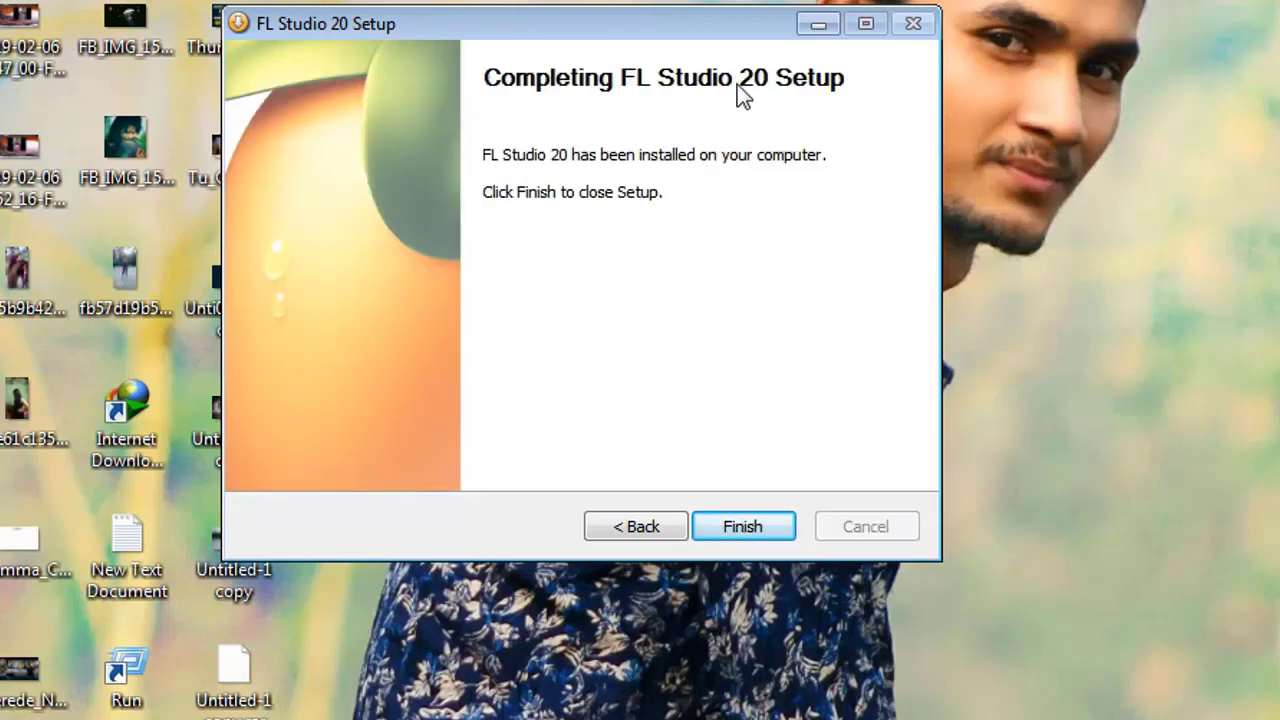
left_click(749, 526)
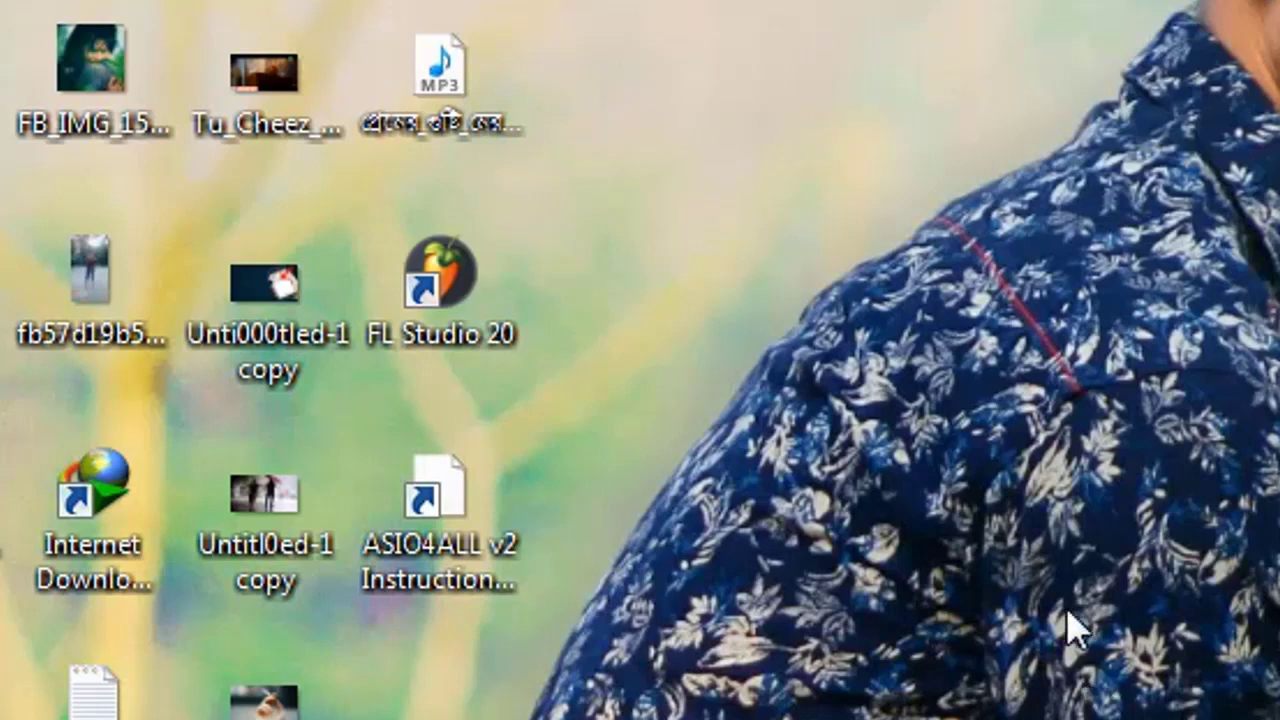
Launch FL Studio 20 from the desktop and dismiss the Knock Me Out demo project's information window
double_click(467, 325)
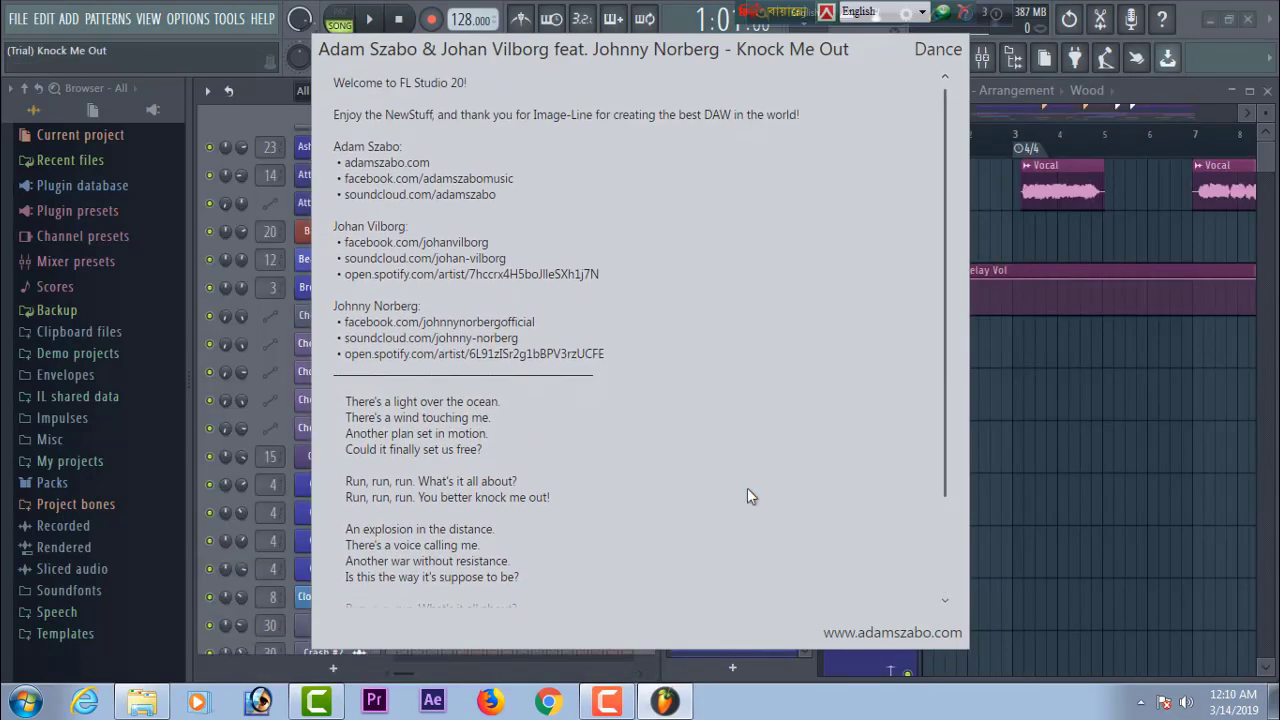
scroll(747, 497, "down", 3)
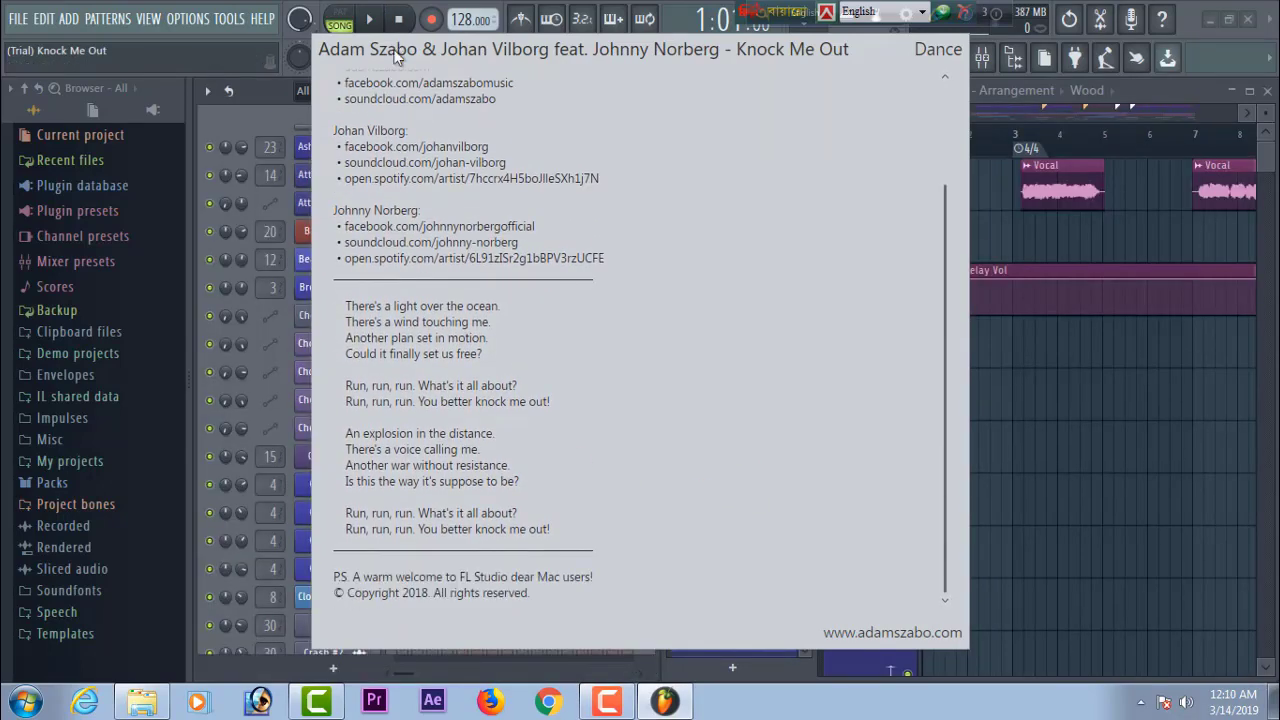
left_click(939, 71)
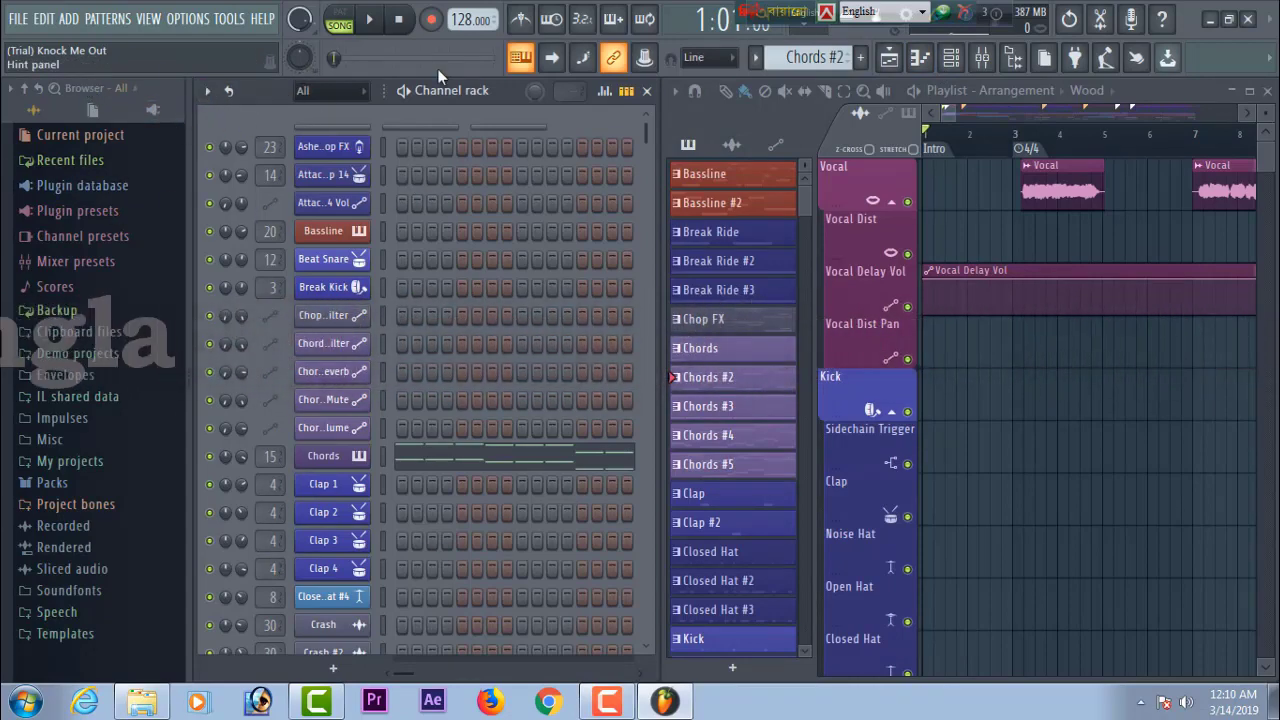
Close the Channel rack and widen the Playlist window toward the Browser so it covers most of the Mixer
left_click(648, 91)
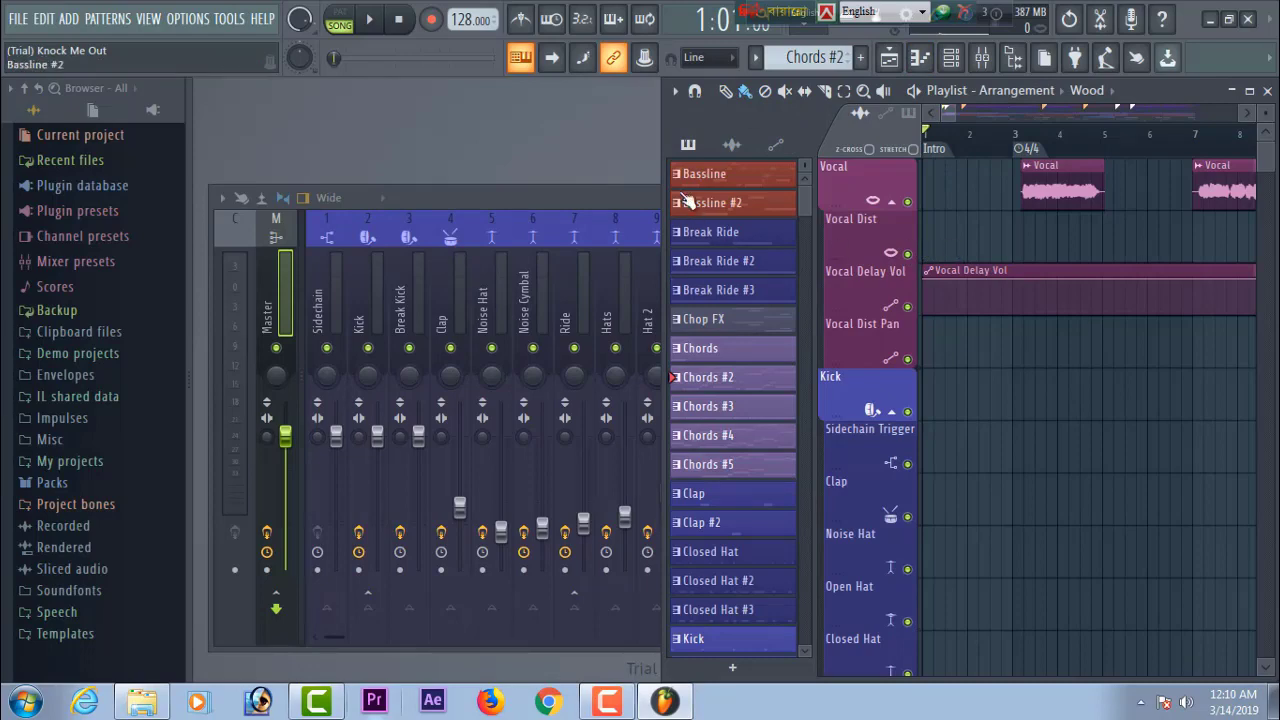
left_click_drag(664, 172, 281, 198)
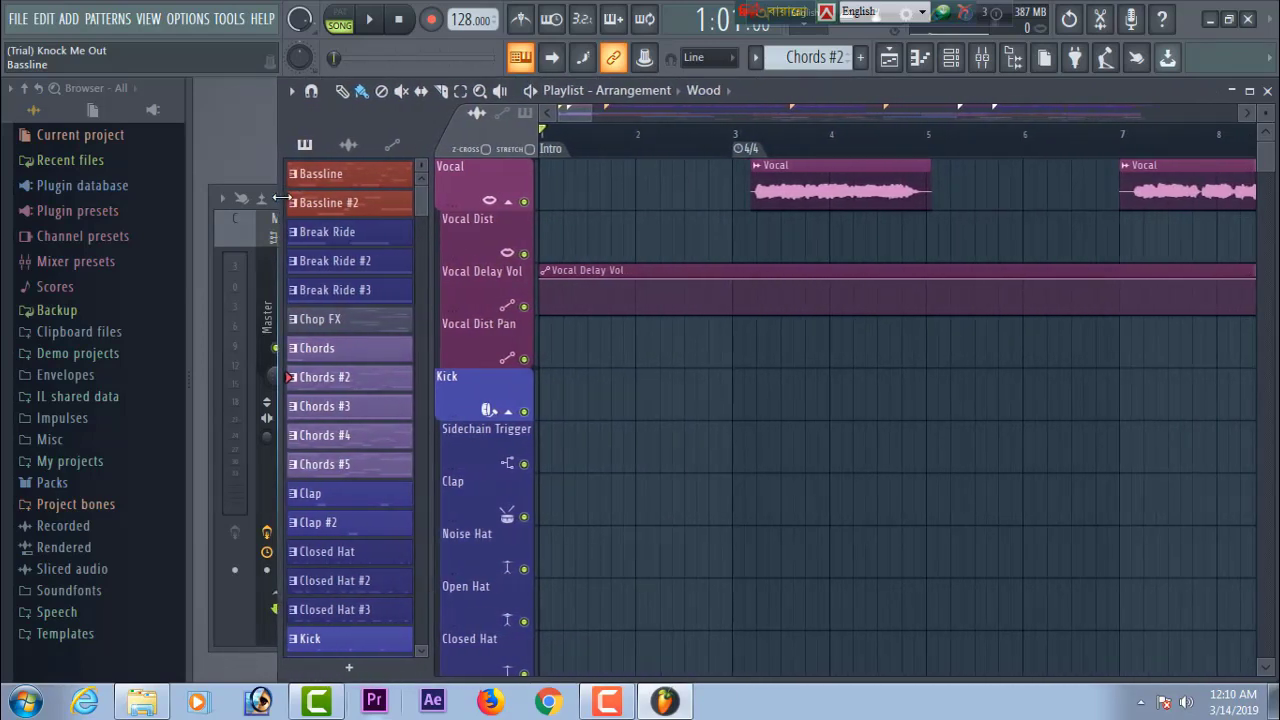